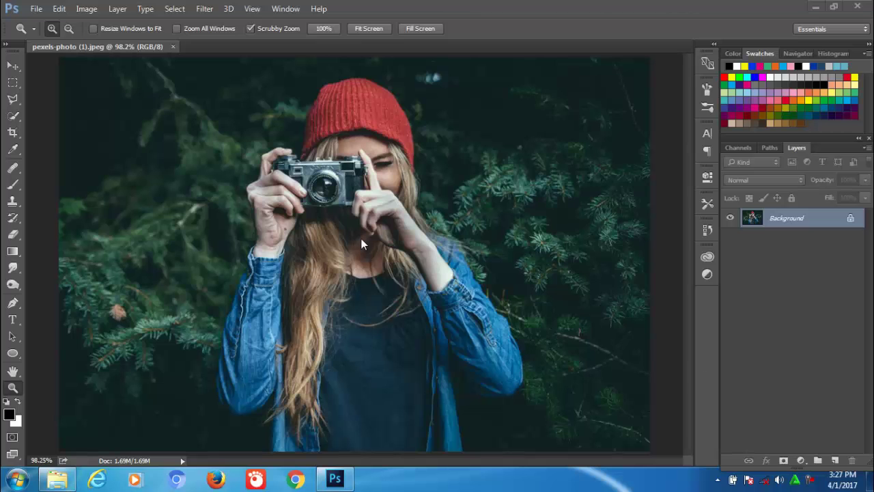
# With the Pen tool, place curved anchors from the woman's lower left edge up her left arm.
pyautogui.click(292, 254)
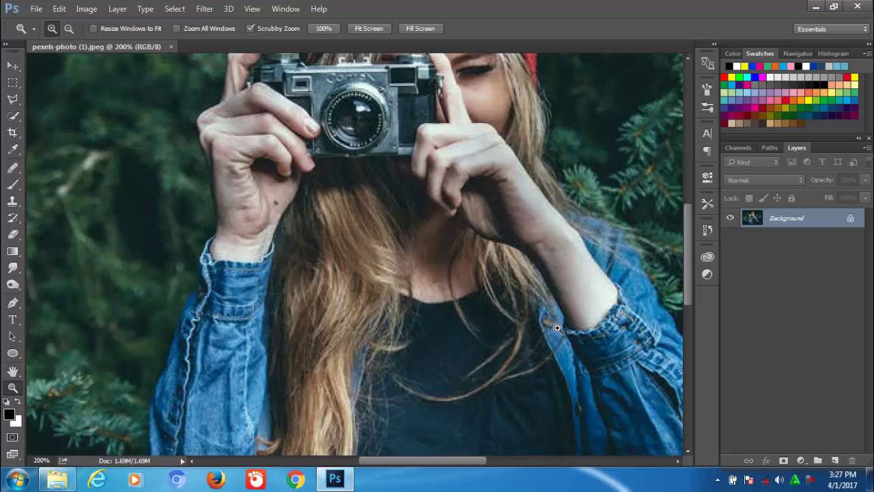
pyautogui.hotkey('ctrl', '0')
pyautogui.click(12, 303)
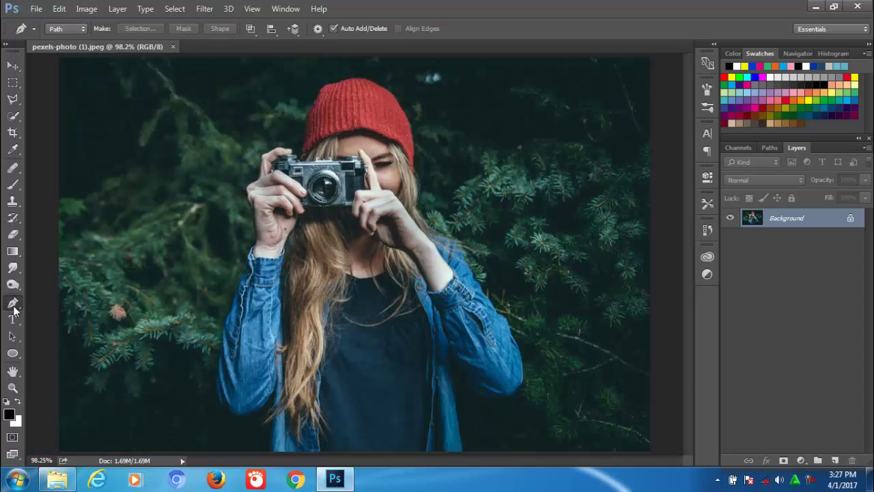
pyautogui.click(273, 421)
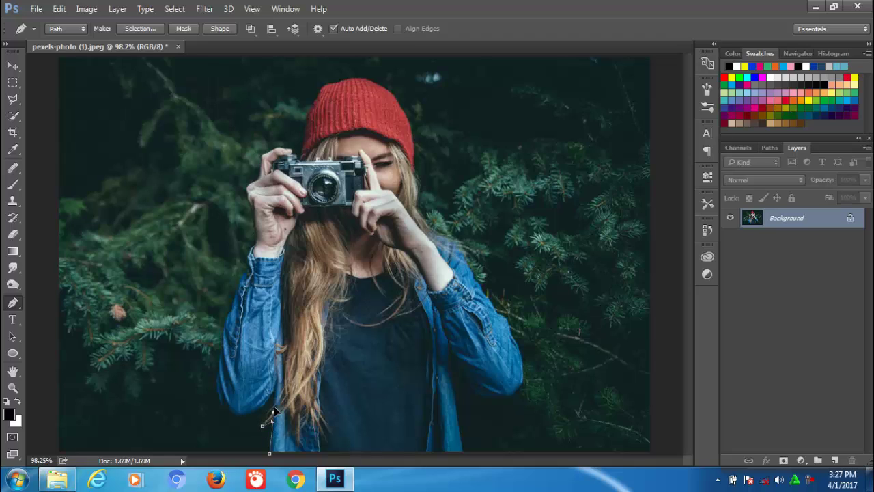
pyautogui.moveTo(245, 414)
pyautogui.mouseDown()
pyautogui.moveTo(222, 410)
pyautogui.moveTo(219, 368)
pyautogui.mouseUp()
pyautogui.moveTo(223, 335); pyautogui.dragTo(227, 322)
pyautogui.moveTo(250, 268); pyautogui.dragTo(252, 257)
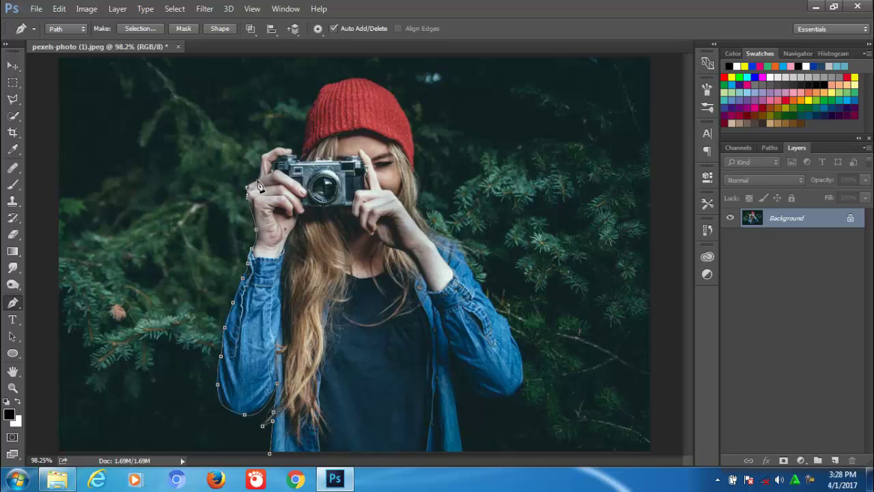
# At 300% zoom, extend the path around the hand and camera up to the hat's edge.
pyautogui.press('z')
pyautogui.click(300, 162)
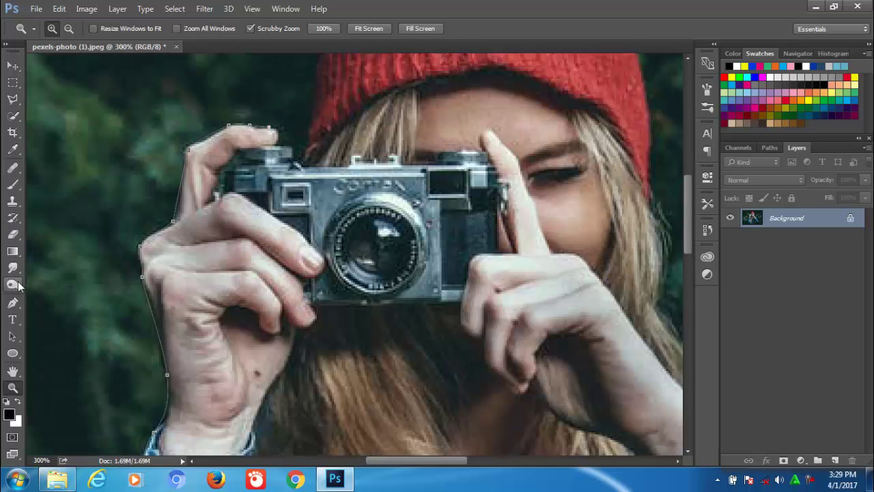
pyautogui.press('p')
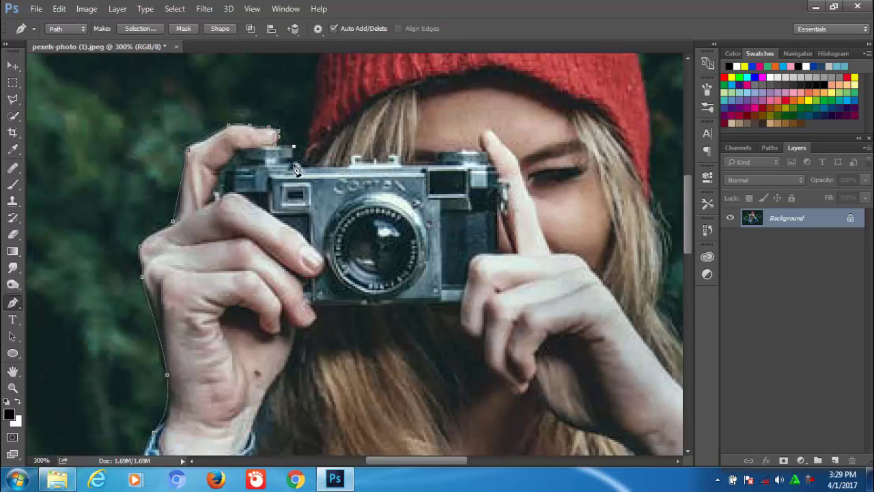
pyautogui.moveTo(320, 85)
pyautogui.mouseDown()
pyautogui.moveTo(346, 354)
pyautogui.moveTo(346, 334)
pyautogui.mouseUp()
pyautogui.moveTo(377, 251); pyautogui.dragTo(416, 203)
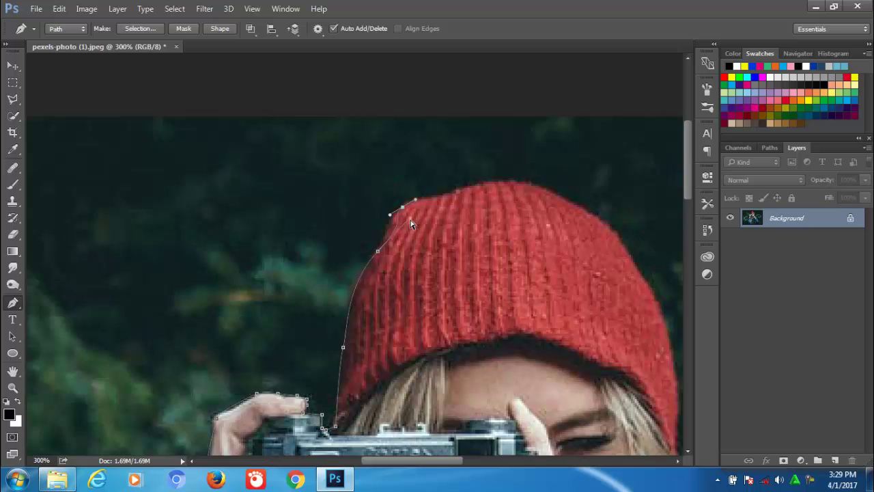
# Trace anchors over the hat's left edge, top and right side.
pyautogui.keyDown('ctrl'); pyautogui.click(397, 217); pyautogui.keyUp('ctrl')
pyautogui.moveTo(492, 182); pyautogui.dragTo(519, 188)
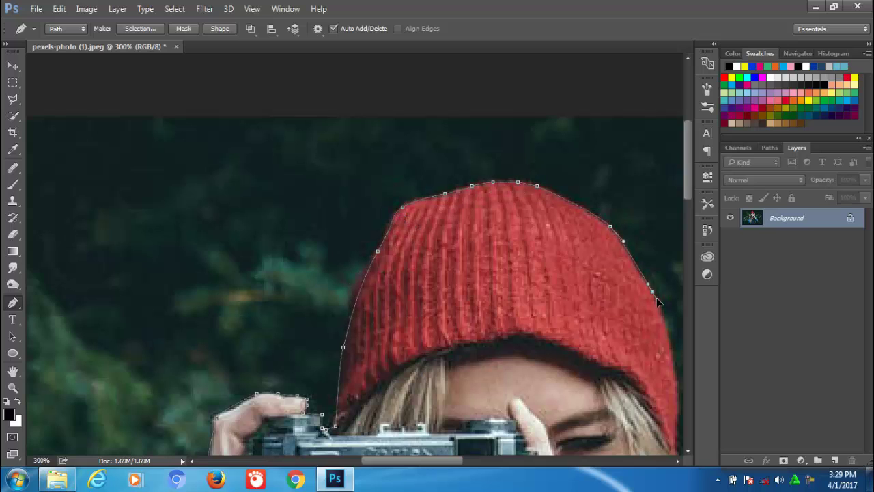
pyautogui.moveTo(657, 301); pyautogui.dragTo(413, 229)
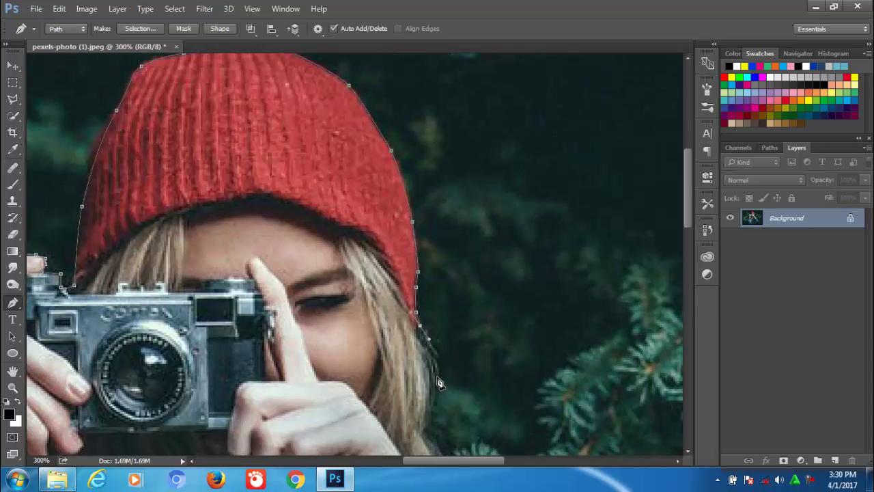
pyautogui.moveTo(425, 427); pyautogui.dragTo(280, 192)
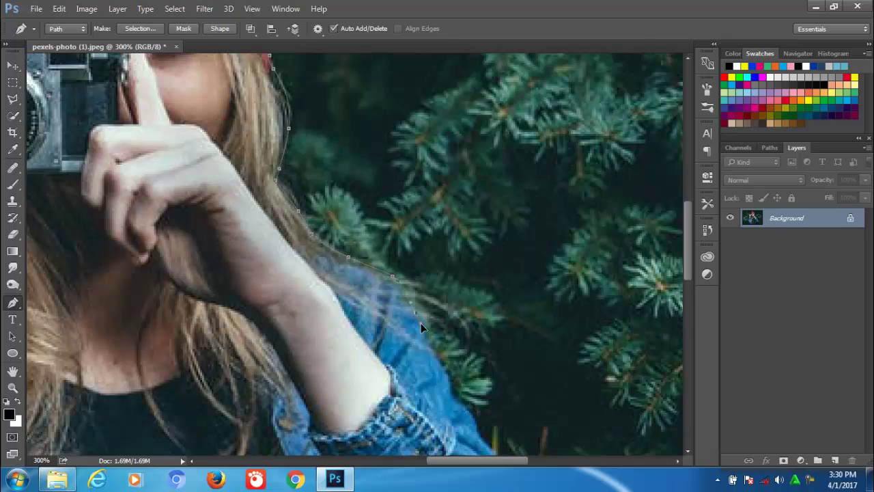
# Continue the path down the jacket's outer edge.
pyautogui.moveTo(452, 386); pyautogui.dragTo(467, 413)
pyautogui.moveTo(480, 441); pyautogui.dragTo(335, 152)
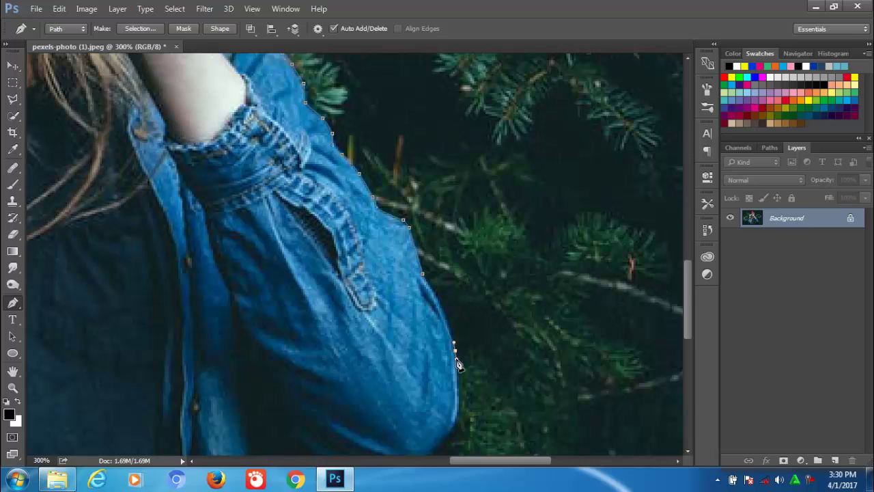
pyautogui.moveTo(459, 365); pyautogui.dragTo(469, 170)
pyautogui.click(467, 222)
pyautogui.moveTo(445, 263)
pyautogui.mouseDown()
pyautogui.moveTo(430, 276)
pyautogui.moveTo(353, 277)
pyautogui.moveTo(312, 257)
pyautogui.moveTo(267, 155)
pyautogui.moveTo(251, 168)
pyautogui.mouseUp()
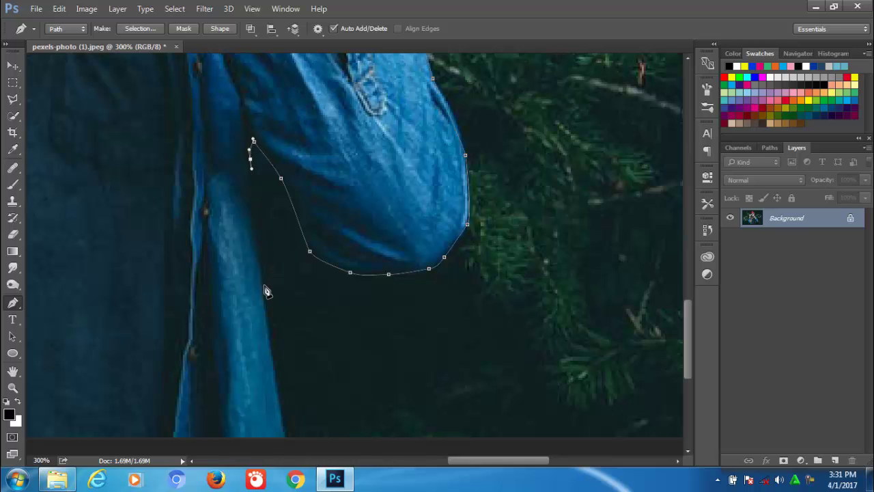
# Trace the sleeve and lower jacket edge, then close the path at its starting anchor.
pyautogui.moveTo(264, 285)
pyautogui.mouseDown()
pyautogui.moveTo(283, 334)
pyautogui.moveTo(274, 366)
pyautogui.mouseUp()
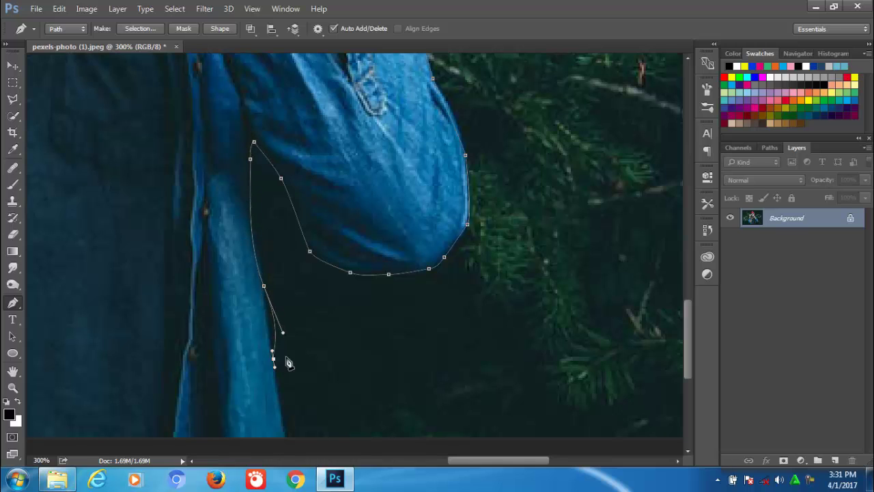
pyautogui.moveTo(283, 334); pyautogui.dragTo(272, 335)
pyautogui.moveTo(254, 142); pyautogui.dragTo(251, 184)
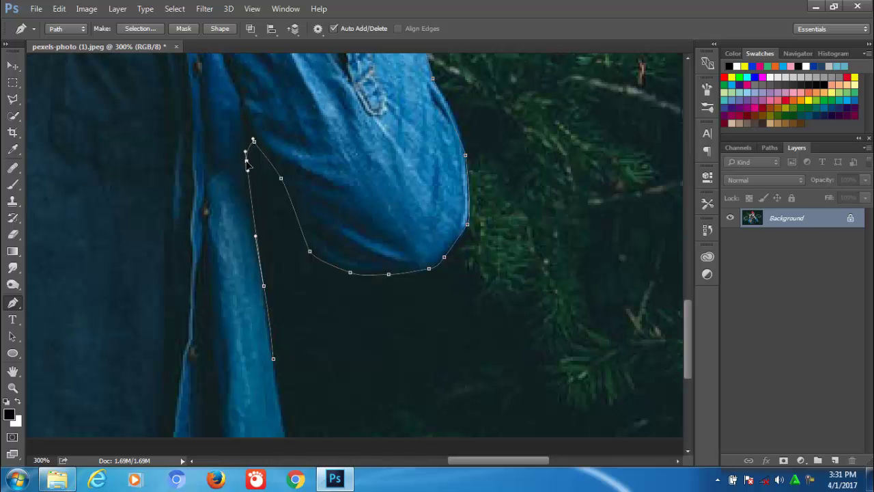
pyautogui.click(286, 443)
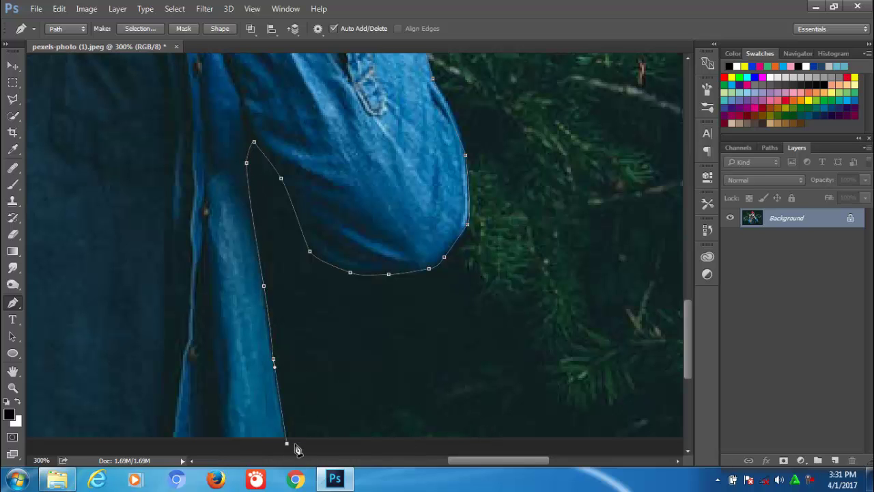
pyautogui.hotkey('ctrl', '0')
pyautogui.click(273, 448)
# Turn the path into a selection with 0 feather radius and add a layer mask from it.
pyautogui.rightClick(347, 259)
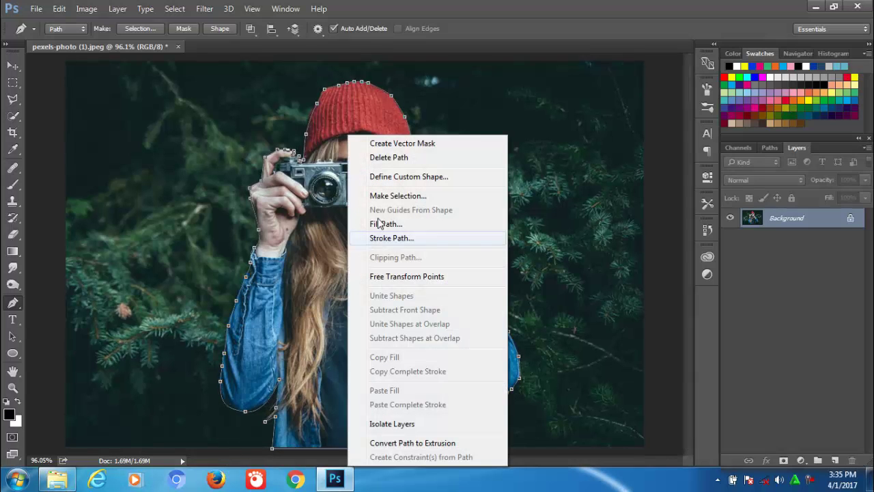
pyautogui.click(387, 196)
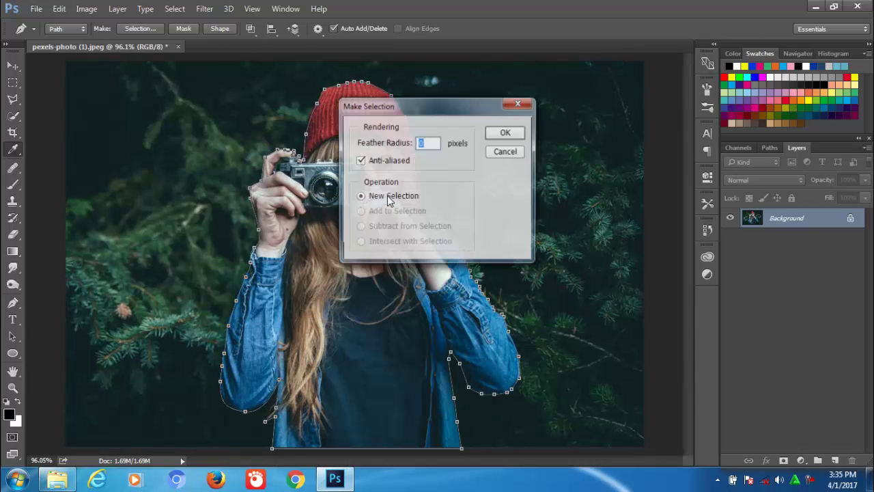
pyautogui.click(505, 134)
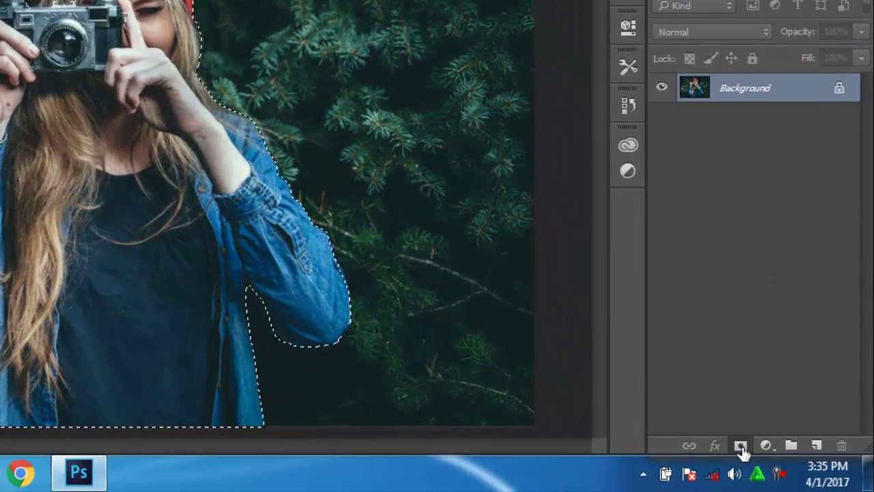
pyautogui.click(751, 451)
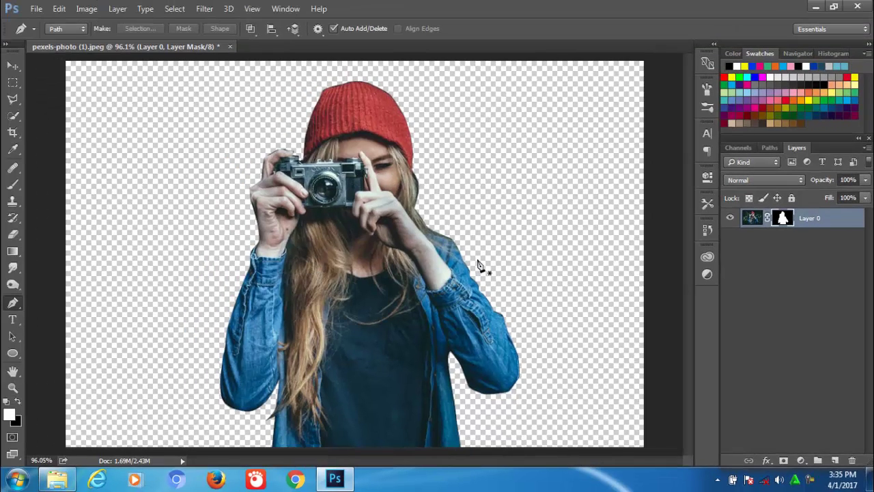
pyautogui.press('e')
pyautogui.click(751, 218)
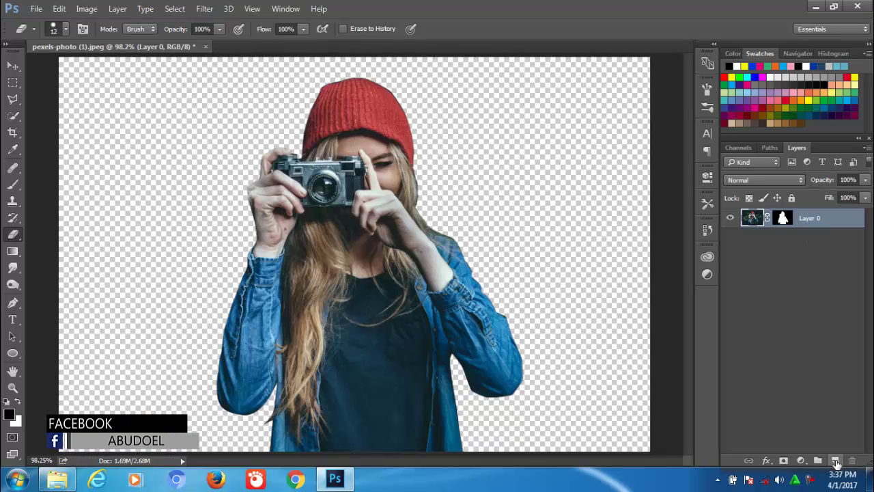
# Add a new Layer 1 below Layer 0 and fill it with white.
pyautogui.click(835, 461)
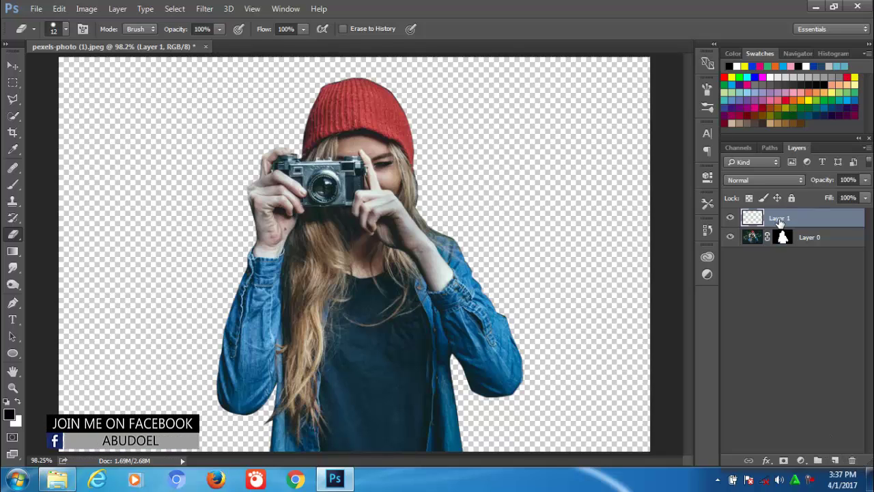
pyautogui.moveTo(780, 222); pyautogui.dragTo(780, 247)
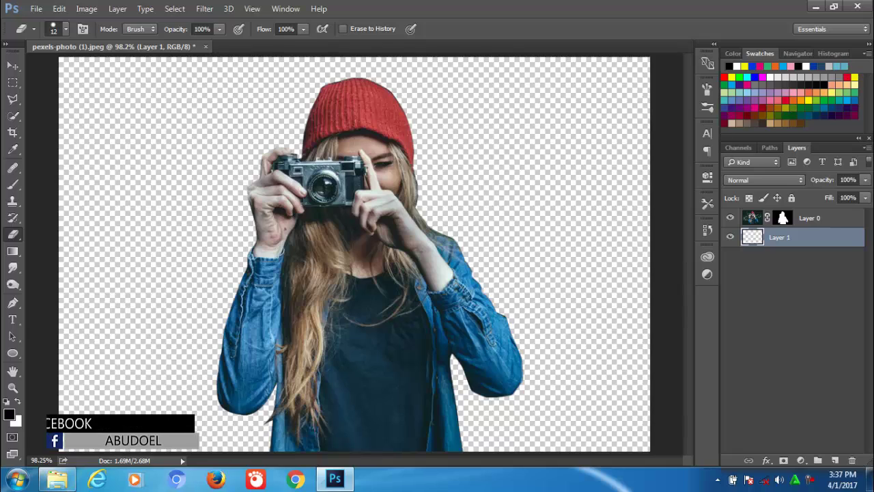
pyautogui.hotkey('ctrl', 'BackSpace')
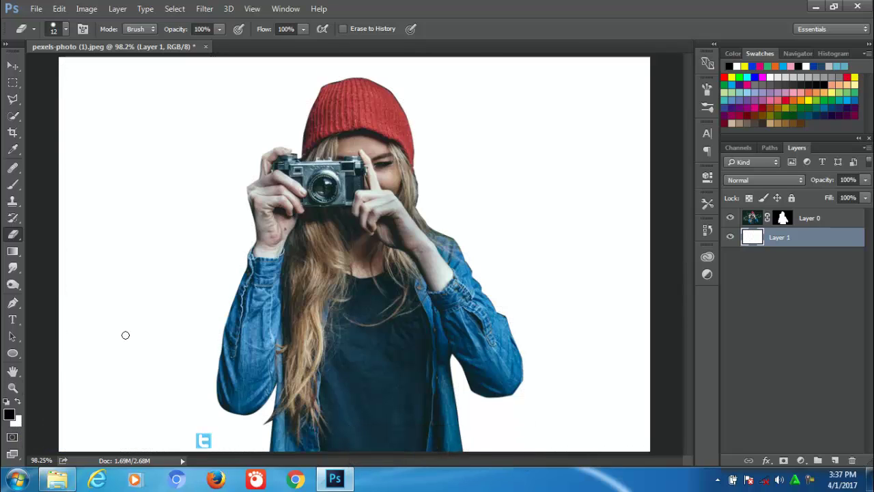
pyautogui.click(751, 224)
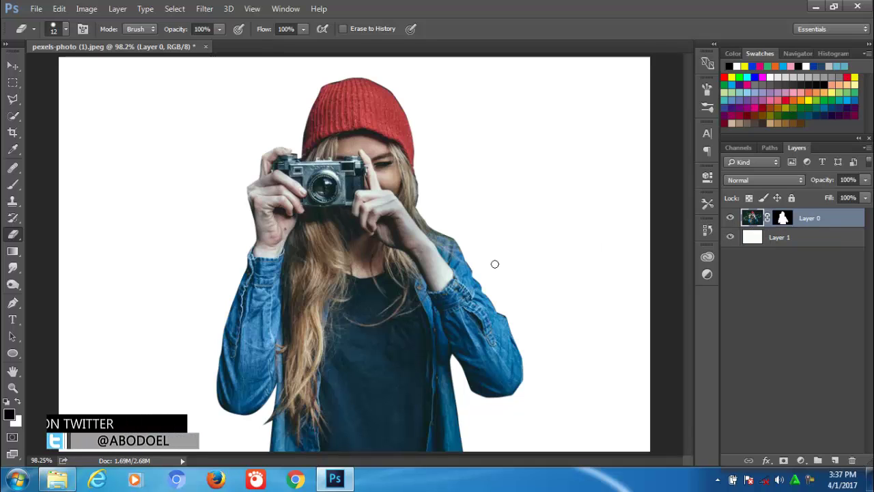
pyautogui.press('v')
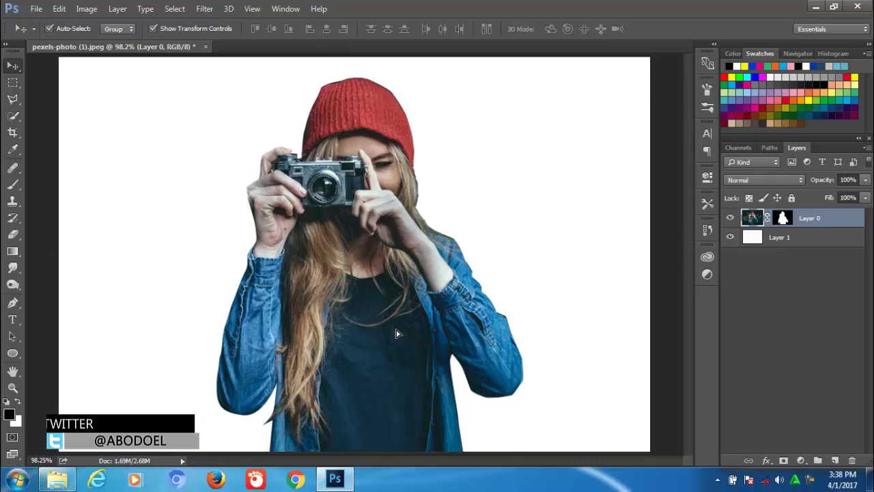
# Shift the woman left, duplicate her layer to the bottom of the stack, and select Layer 0's mask.
pyautogui.moveTo(415, 330); pyautogui.dragTo(296, 335)
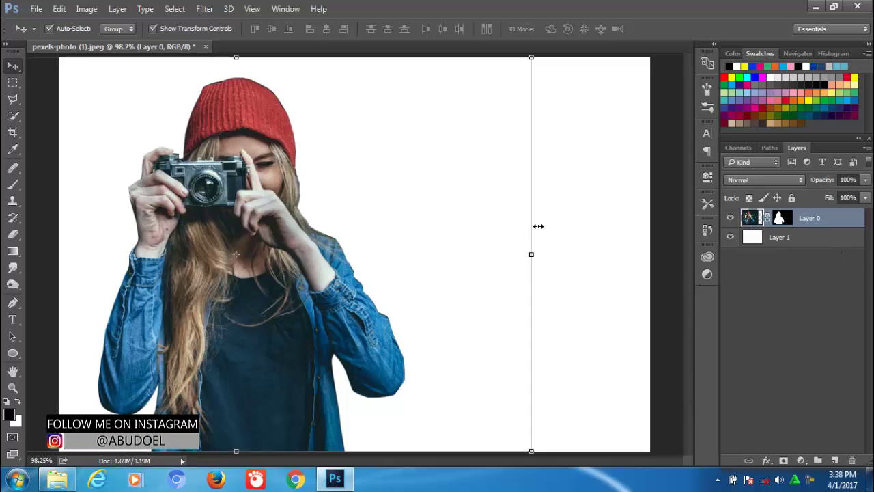
pyautogui.hotkey('ctrl', 'j')
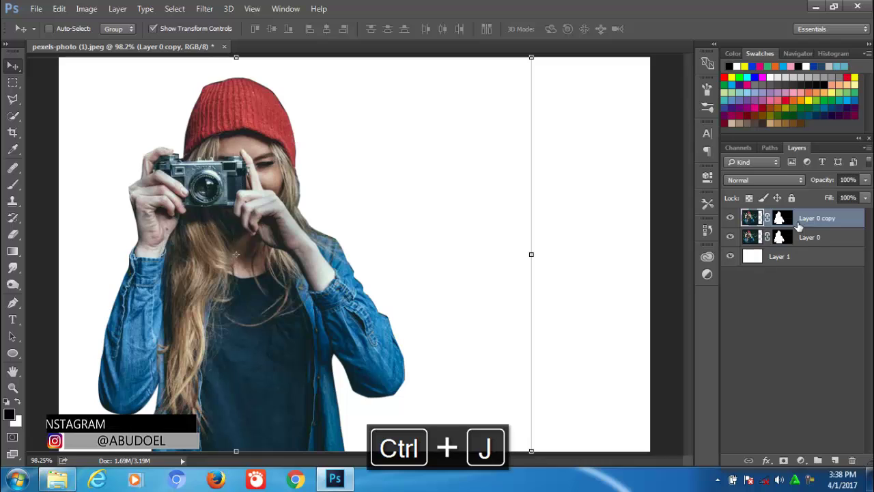
pyautogui.hotkey('ctrl', 'shift', '[')
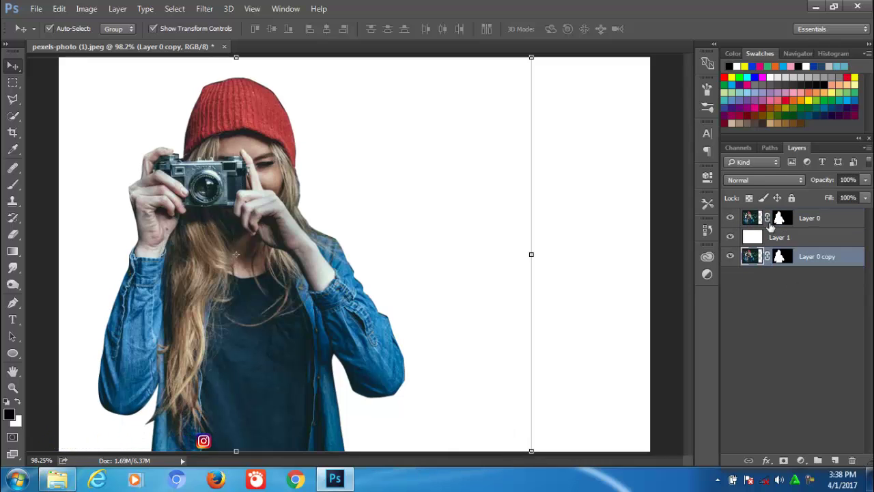
pyautogui.click(750, 217)
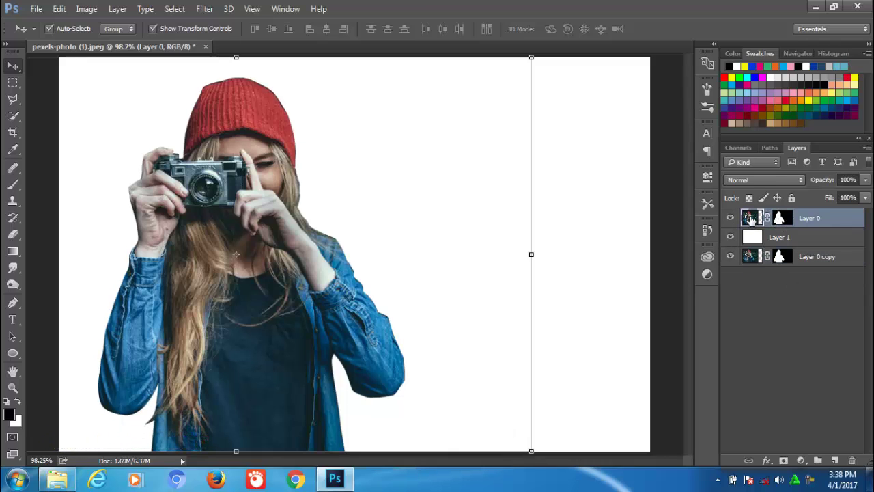
pyautogui.click(782, 218)
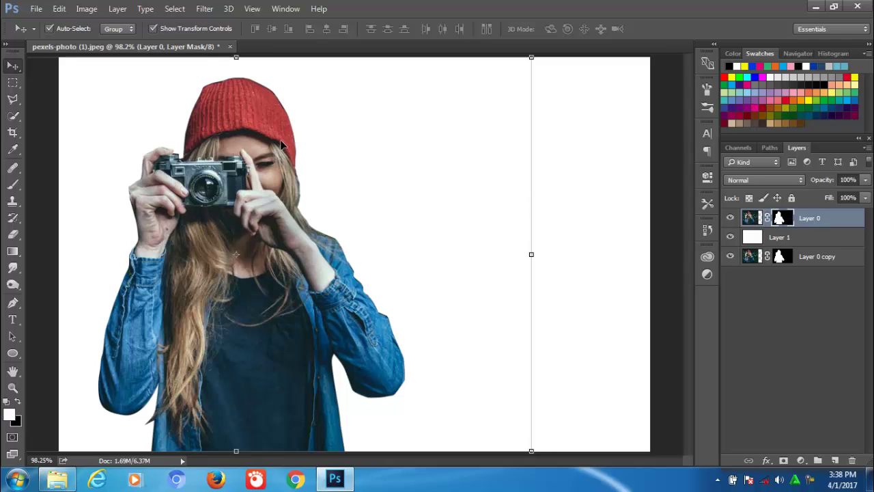
# Erase the hat top, raised hand and right arm from the mask with an 80 px eraser, then repaint the hat top.
pyautogui.click(15, 238)
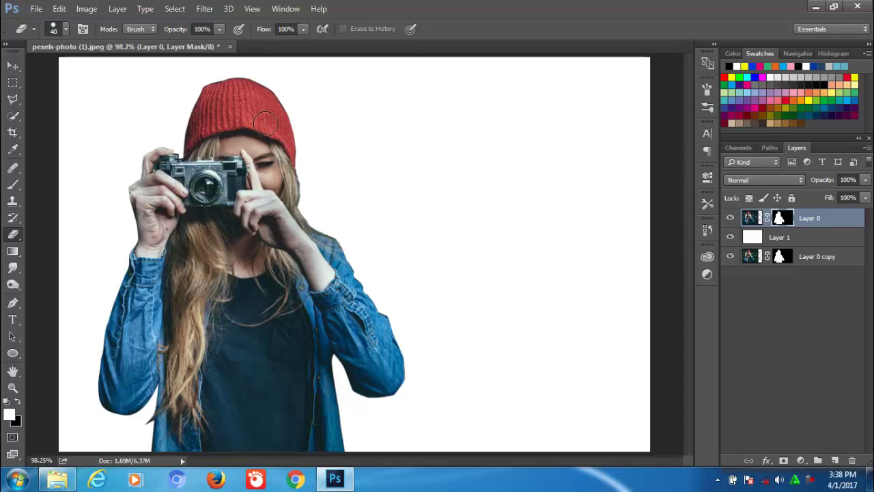
pyautogui.press(']')
pyautogui.press(']')
pyautogui.press(']')
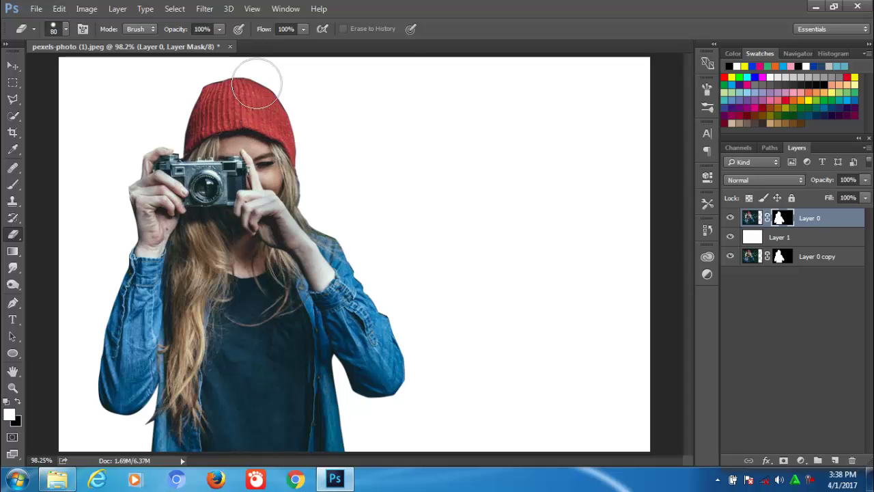
pyautogui.moveTo(256, 83)
pyautogui.mouseDown()
pyautogui.moveTo(267, 146)
pyautogui.moveTo(392, 388)
pyautogui.moveTo(397, 296)
pyautogui.moveTo(302, 127)
pyautogui.moveTo(351, 249)
pyautogui.moveTo(335, 306)
pyautogui.moveTo(376, 398)
pyautogui.moveTo(311, 437)
pyautogui.moveTo(316, 362)
pyautogui.moveTo(316, 406)
pyautogui.moveTo(313, 396)
pyautogui.mouseUp()
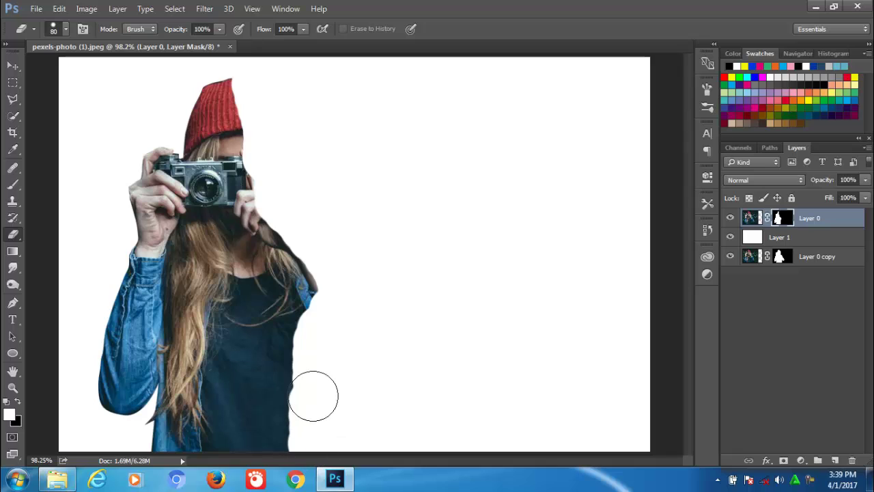
pyautogui.click(19, 402)
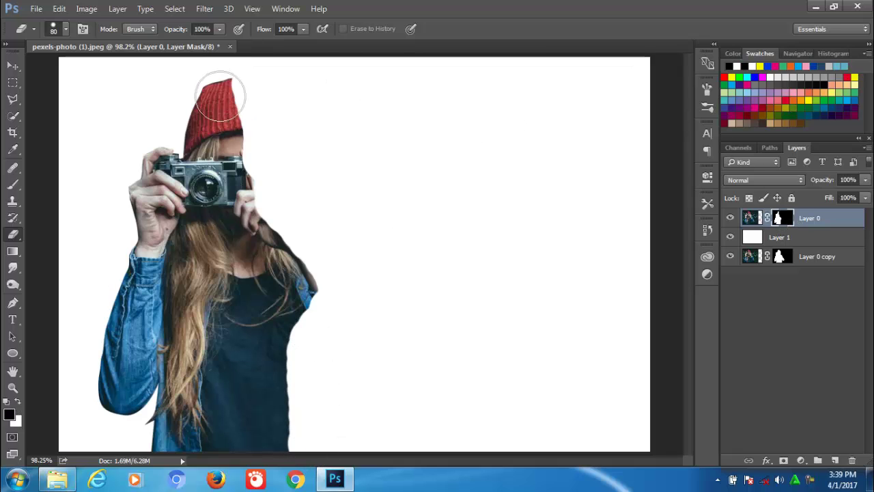
pyautogui.moveTo(220, 96)
pyautogui.mouseDown()
pyautogui.moveTo(232, 129)
pyautogui.moveTo(230, 92)
pyautogui.moveTo(225, 127)
pyautogui.mouseUp()
pyautogui.hotkey('ctrl', 'z')
pyautogui.press('[')
pyautogui.press('[')
pyautogui.press('[')
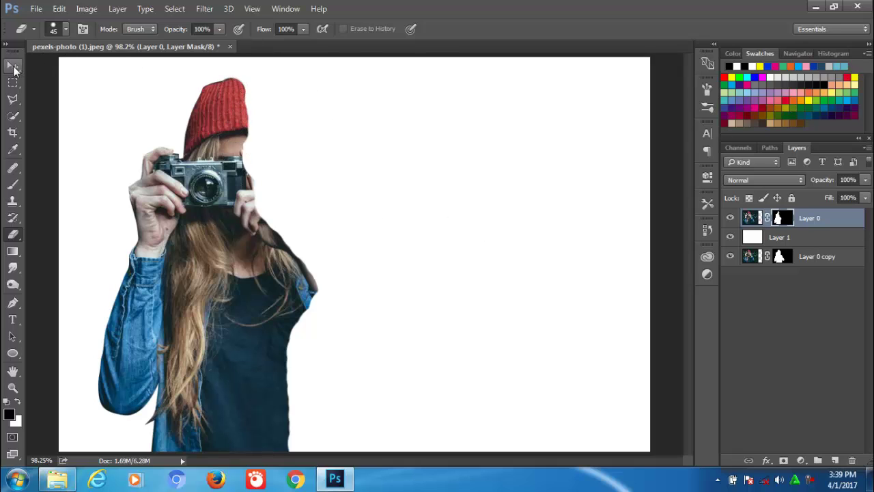
pyautogui.click(14, 66)
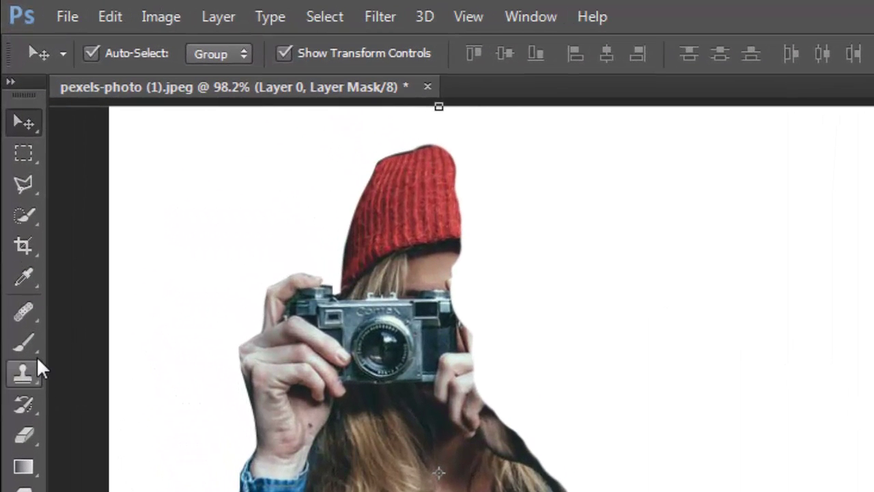
pyautogui.click(25, 336)
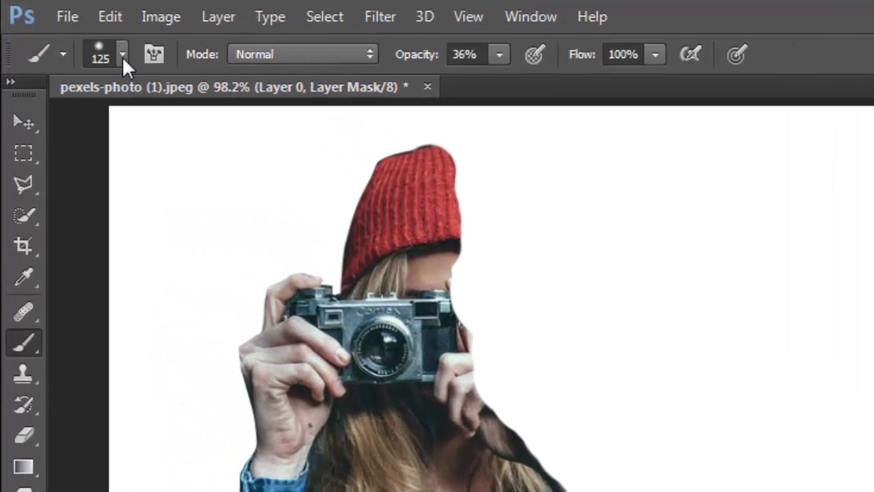
# Pick the 53 px square-outline brush, reduce it to 25 px, and paint faint white squares beside the hat.
pyautogui.click(123, 56)
pyautogui.moveTo(291, 315)
pyautogui.mouseDown()
pyautogui.moveTo(289, 415)
pyautogui.moveTo(286, 308)
pyautogui.moveTo(287, 369)
pyautogui.mouseUp()
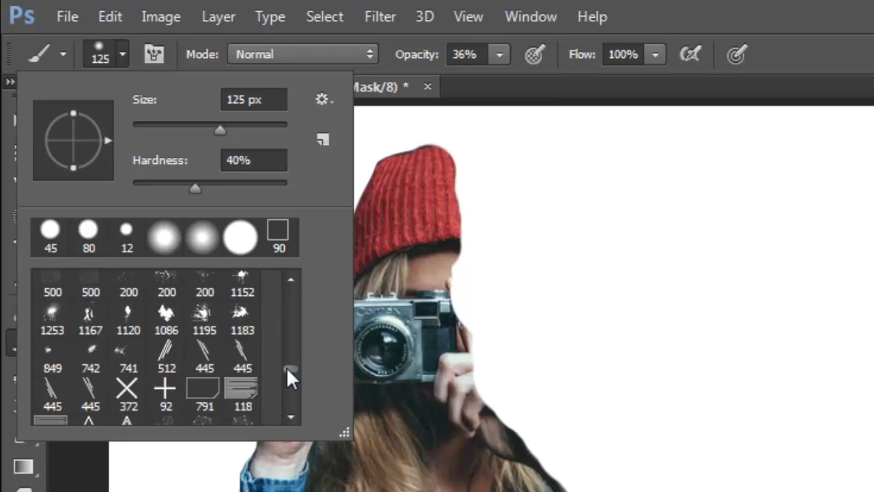
pyautogui.click(291, 416)
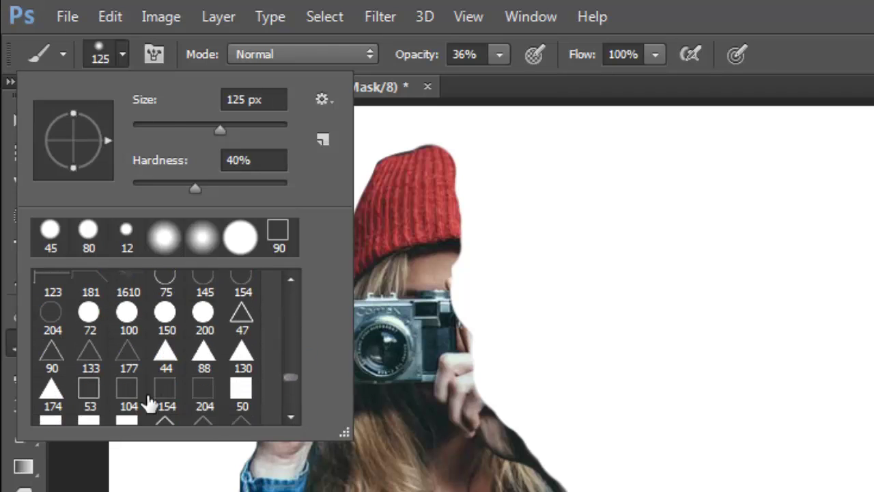
pyautogui.click(89, 391)
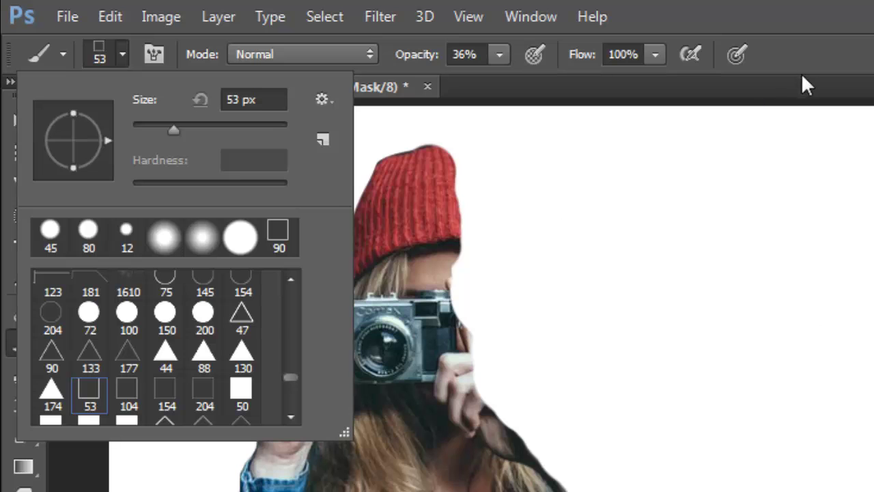
pyautogui.press('Return')
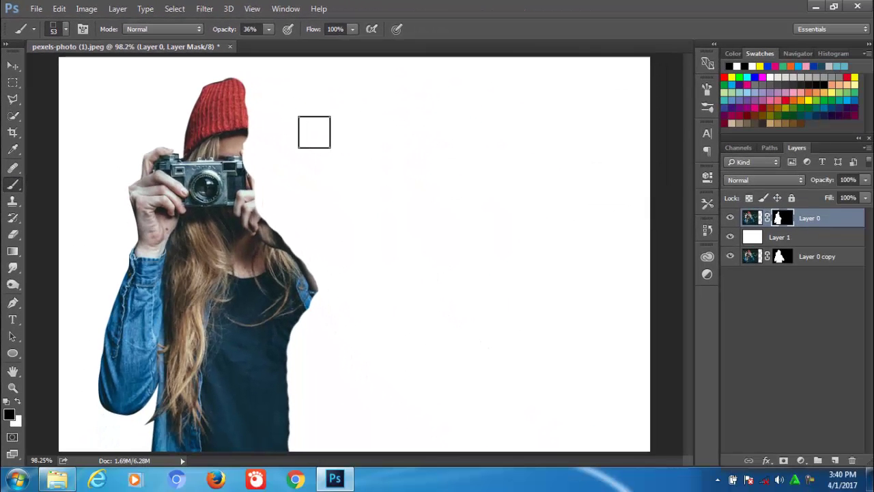
pyautogui.press('[')
pyautogui.press('[')
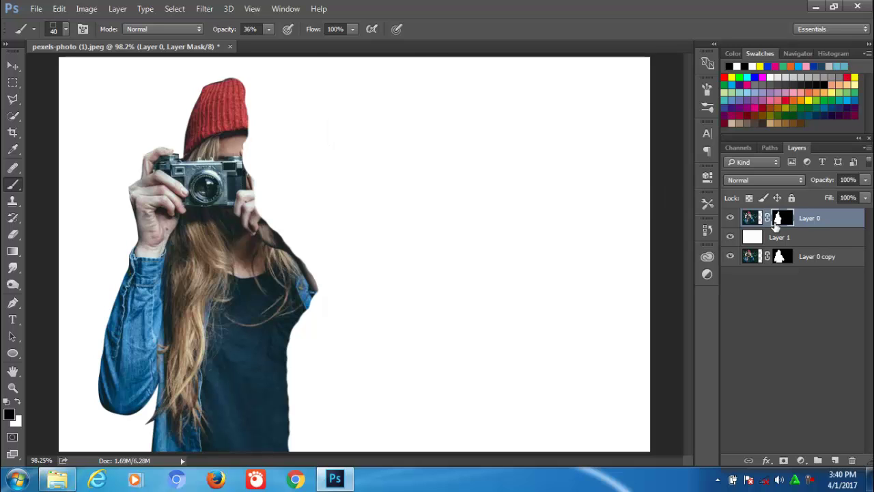
pyautogui.press('[')
pyautogui.press('[')
pyautogui.press('[')
pyautogui.press('x')
pyautogui.moveTo(249, 93); pyautogui.dragTo(248, 120)
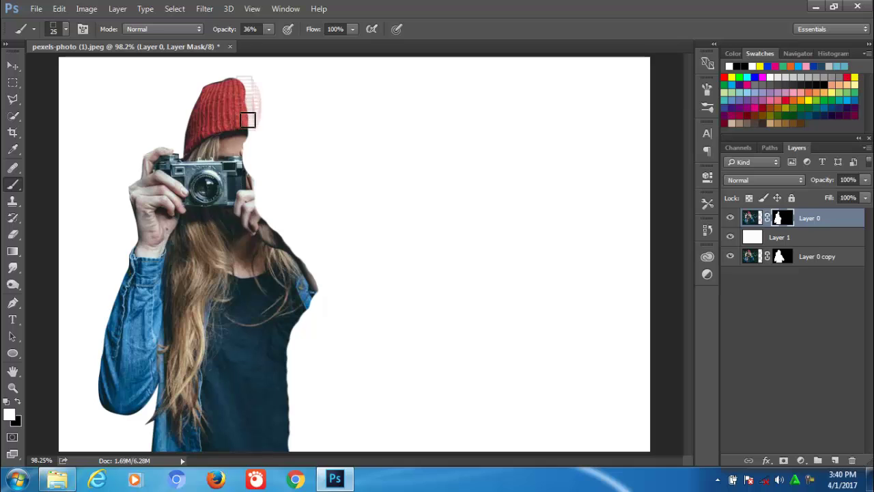
# Enable Shape Dynamics with size jitter 100%, minimum diameter 100% and angle jitter 100%.
pyautogui.click(712, 92)
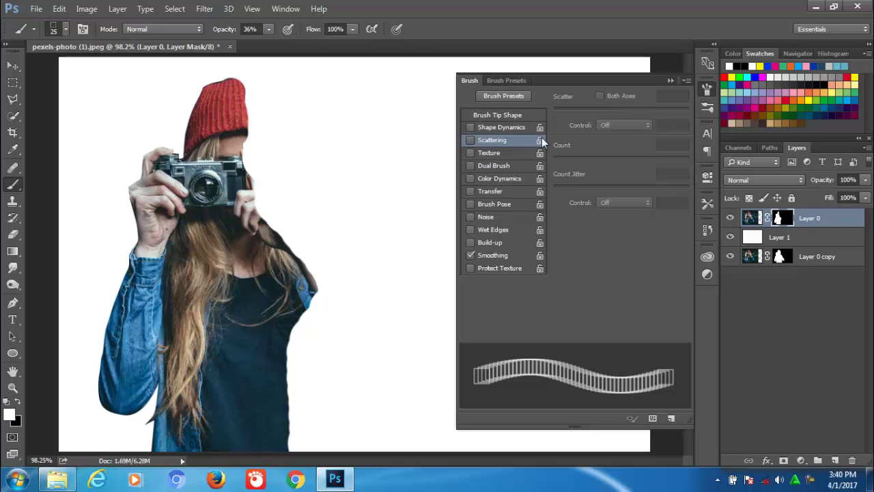
pyautogui.click(494, 127)
pyautogui.moveTo(596, 110); pyautogui.dragTo(641, 111)
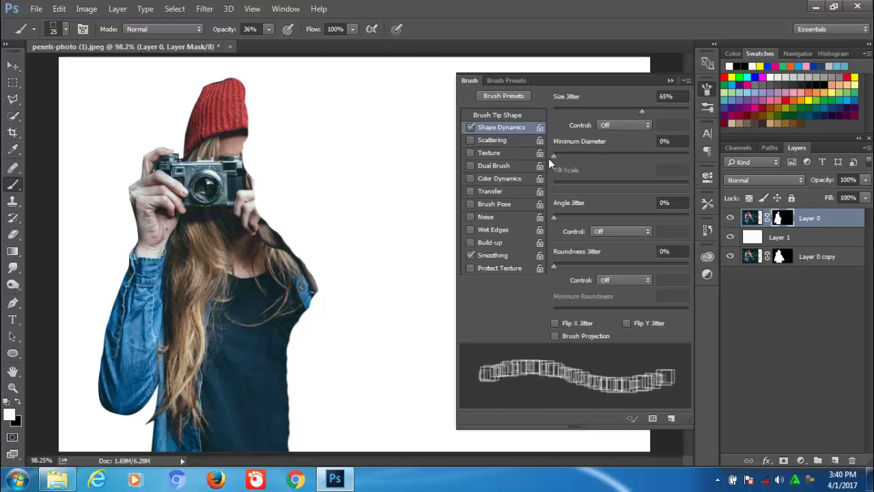
pyautogui.moveTo(548, 158); pyautogui.dragTo(717, 152)
pyautogui.moveTo(553, 217); pyautogui.dragTo(690, 217)
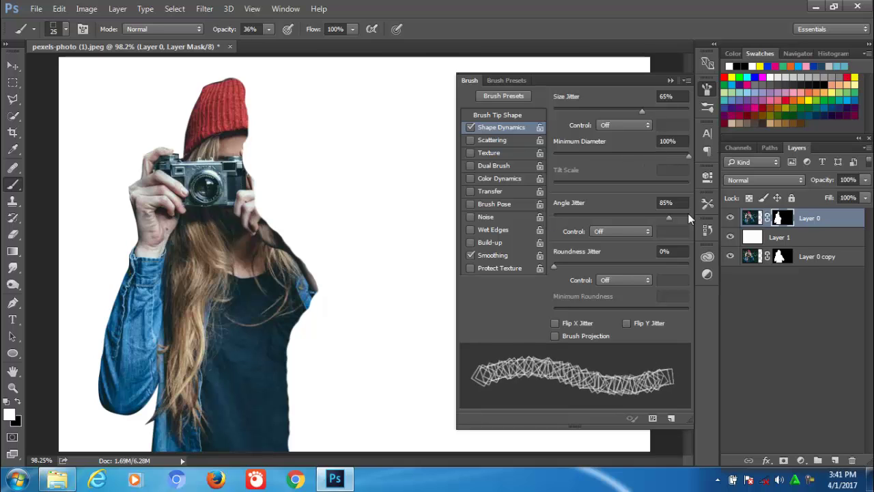
pyautogui.moveTo(554, 264); pyautogui.dragTo(576, 265)
pyautogui.moveTo(641, 110)
pyautogui.mouseDown()
pyautogui.moveTo(554, 112)
pyautogui.moveTo(697, 115)
pyautogui.mouseUp()
pyautogui.moveTo(689, 145); pyautogui.dragTo(693, 157)
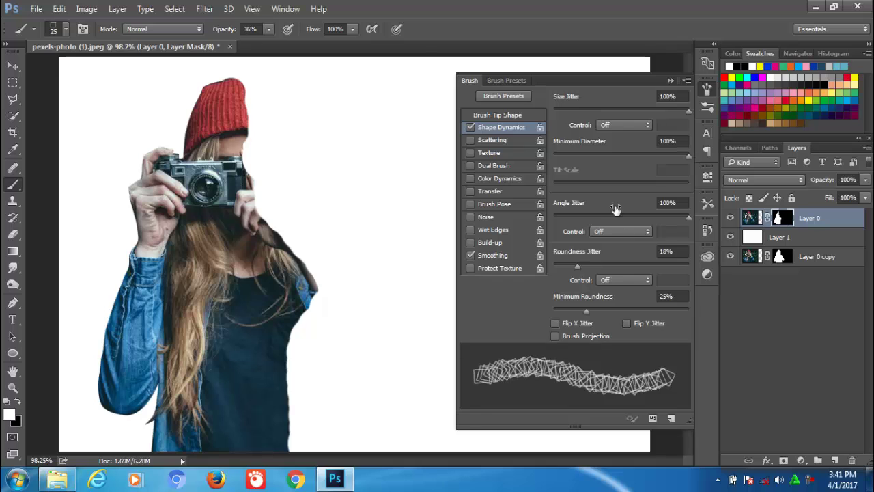
# Turn on Scattering, add count jitter and reduce the count to 2.
pyautogui.click(493, 140)
pyautogui.moveTo(553, 109)
pyautogui.mouseDown()
pyautogui.moveTo(599, 109)
pyautogui.moveTo(575, 111)
pyautogui.mouseUp()
pyautogui.moveTo(553, 159)
pyautogui.mouseDown()
pyautogui.moveTo(633, 158)
pyautogui.moveTo(565, 157)
pyautogui.mouseUp()
pyautogui.moveTo(553, 187); pyautogui.dragTo(665, 188)
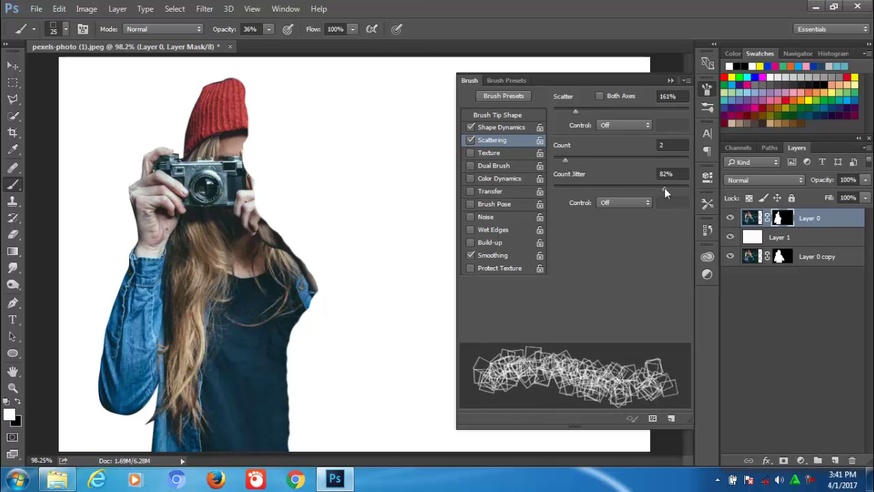
pyautogui.moveTo(586, 110)
pyautogui.mouseDown()
pyautogui.moveTo(611, 111)
pyautogui.moveTo(591, 114)
pyautogui.mouseUp()
pyautogui.moveTo(567, 159); pyautogui.dragTo(557, 159)
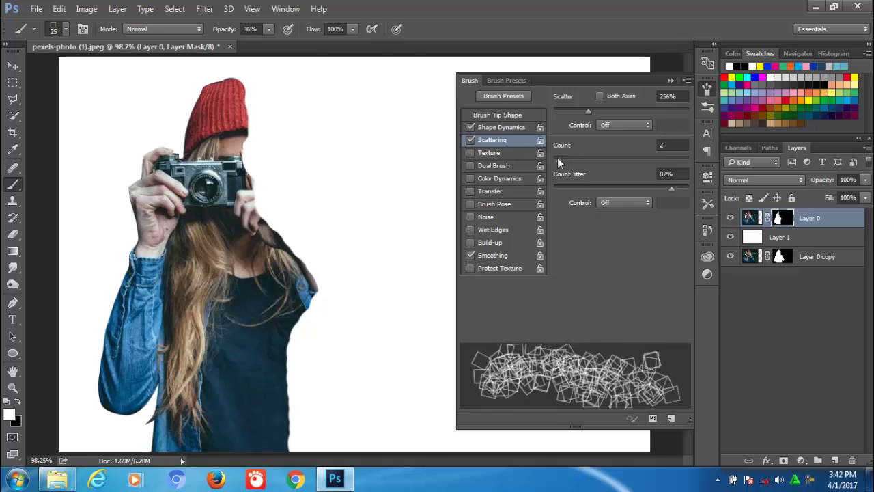
# Enable Transfer, then finalise scatter at 218% and count jitter at 87%.
pyautogui.click(488, 153)
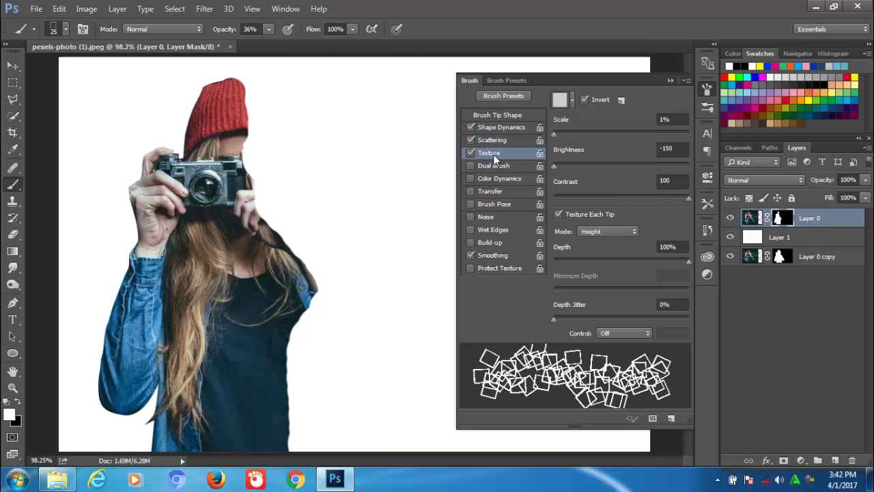
pyautogui.click(470, 153)
pyautogui.click(489, 191)
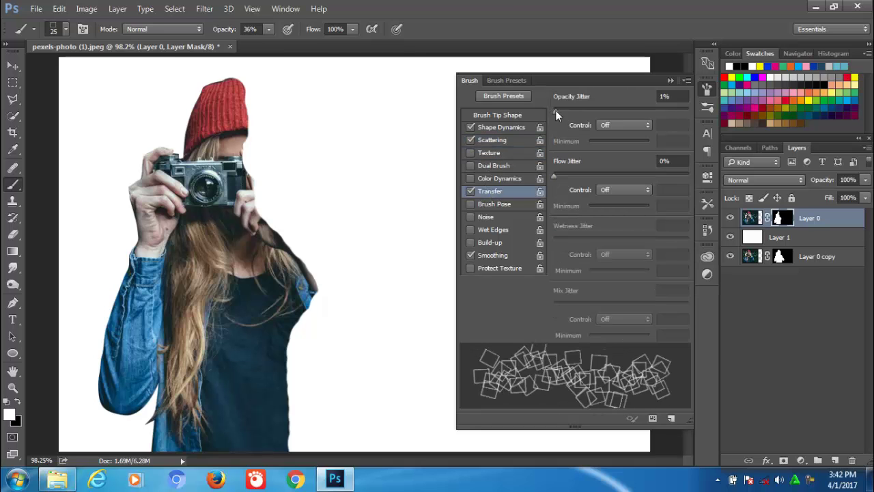
pyautogui.moveTo(555, 109)
pyautogui.mouseDown()
pyautogui.moveTo(640, 112)
pyautogui.moveTo(584, 108)
pyautogui.mouseUp()
pyautogui.click(484, 127)
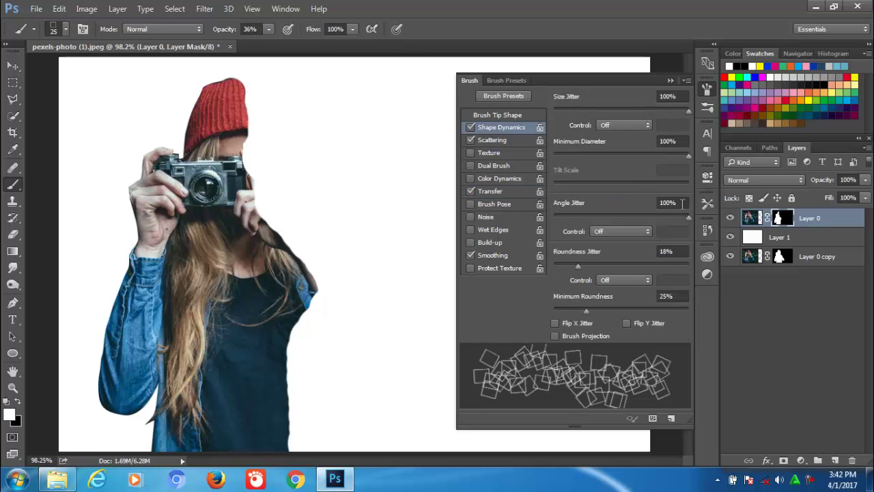
pyautogui.click(506, 142)
pyautogui.moveTo(605, 109); pyautogui.dragTo(581, 111)
pyautogui.moveTo(555, 159); pyautogui.dragTo(566, 160)
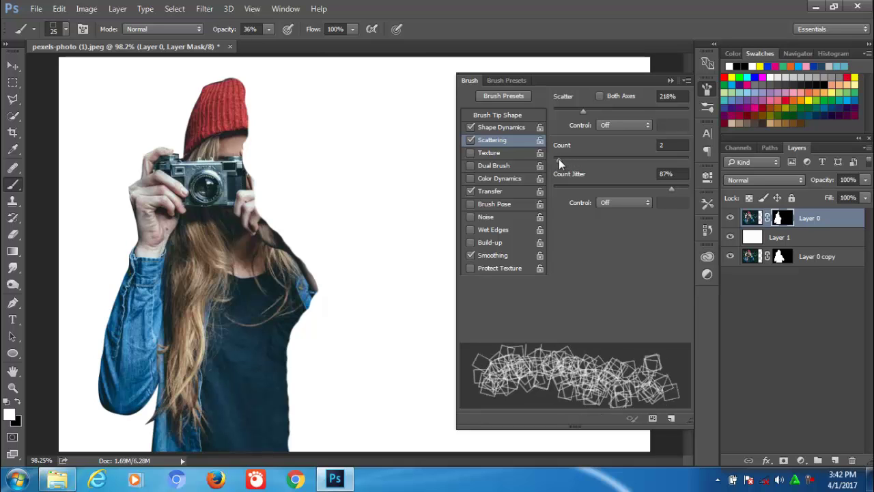
pyautogui.click(671, 80)
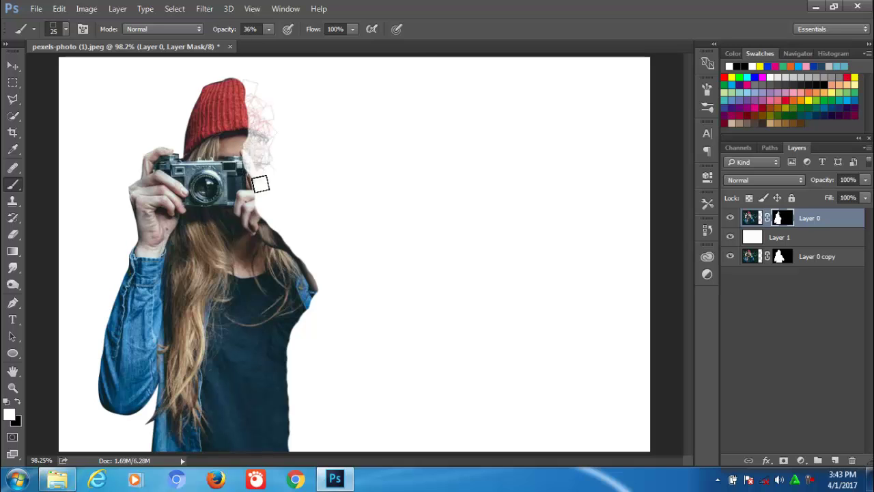
# Paint scattered squares beside the hat, along the hair and face, and down the torso's right edge.
pyautogui.moveTo(260, 185)
pyautogui.mouseDown()
pyautogui.moveTo(266, 215)
pyautogui.moveTo(271, 152)
pyautogui.mouseUp()
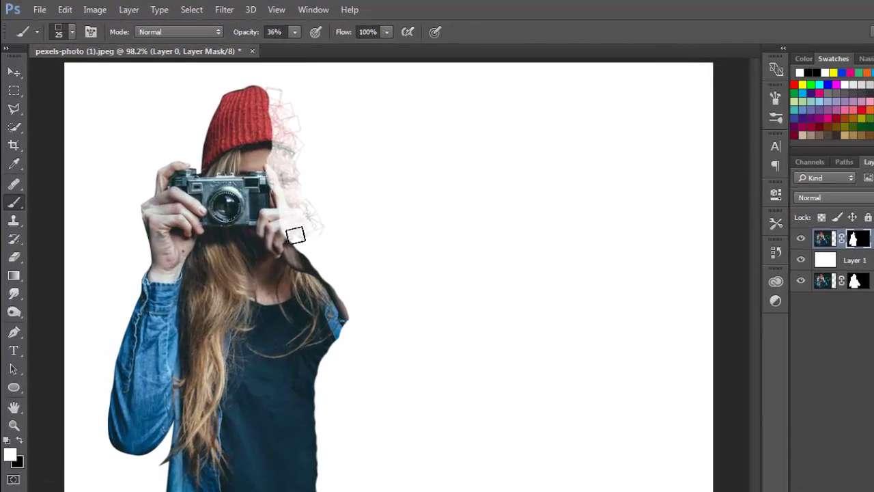
pyautogui.moveTo(269, 98); pyautogui.dragTo(307, 263)
pyautogui.moveTo(351, 319)
pyautogui.mouseDown()
pyautogui.moveTo(326, 462)
pyautogui.moveTo(322, 371)
pyautogui.moveTo(317, 449)
pyautogui.moveTo(321, 386)
pyautogui.mouseUp()
pyautogui.moveTo(293, 196)
pyautogui.mouseDown()
pyautogui.moveTo(267, 88)
pyautogui.moveTo(302, 200)
pyautogui.mouseUp()
pyautogui.moveTo(337, 235); pyautogui.dragTo(321, 201)
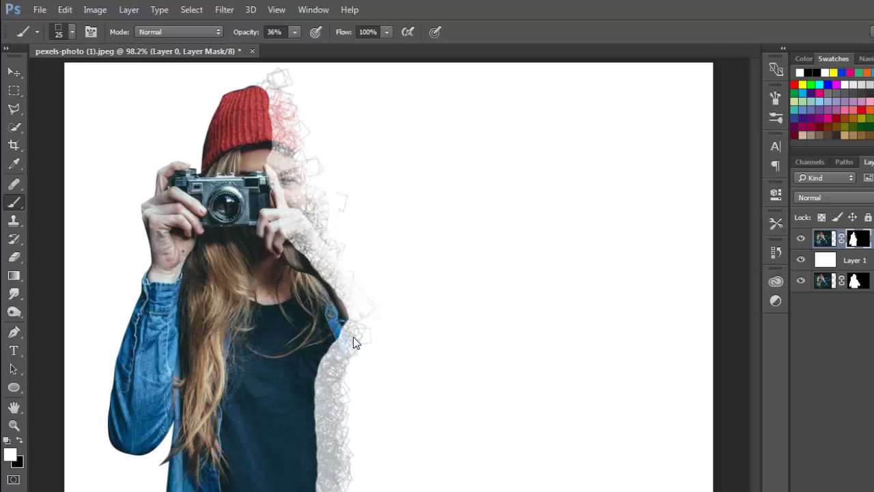
pyautogui.moveTo(344, 414); pyautogui.dragTo(347, 486)
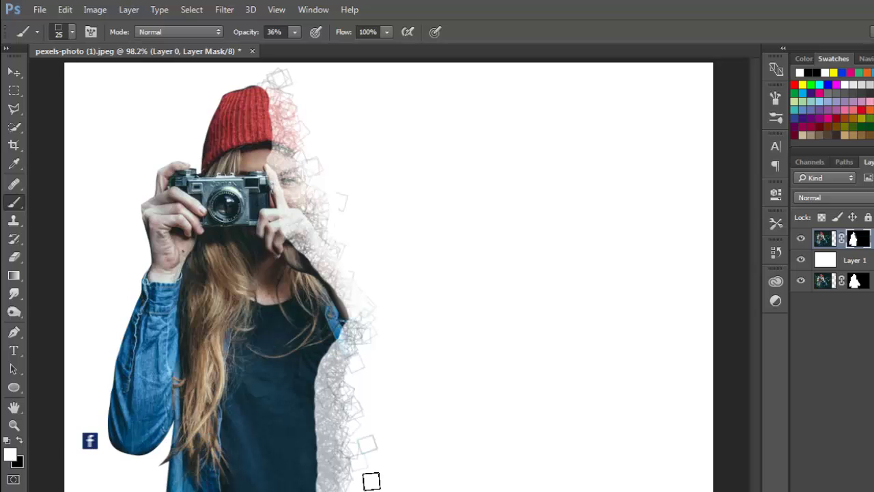
# Enlarge the brush to 45 and paint large squares beside the hat.
pyautogui.press(']')
pyautogui.press(']')
pyautogui.moveTo(332, 185); pyautogui.dragTo(416, 140)
pyautogui.moveTo(501, 195); pyautogui.dragTo(318, 239)
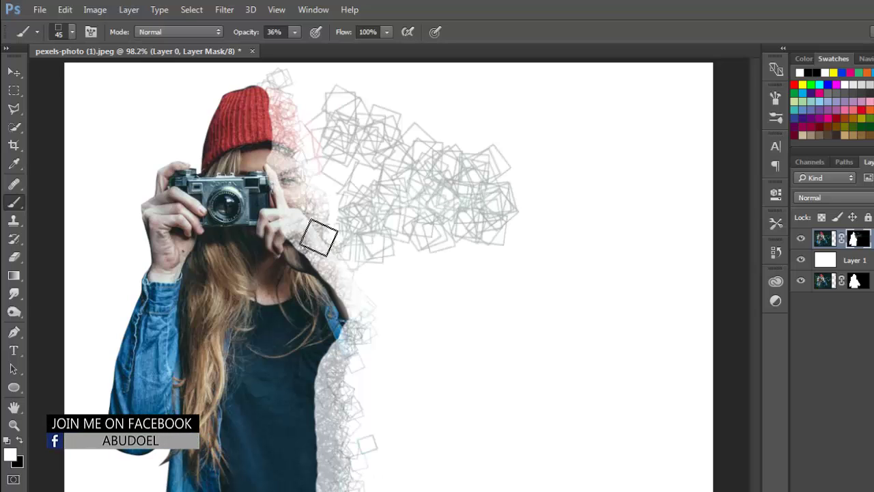
pyautogui.hotkey('ctrl', 'z')
pyautogui.moveTo(332, 131)
pyautogui.mouseDown()
pyautogui.moveTo(382, 202)
pyautogui.moveTo(311, 158)
pyautogui.moveTo(369, 388)
pyautogui.moveTo(417, 437)
pyautogui.mouseUp()
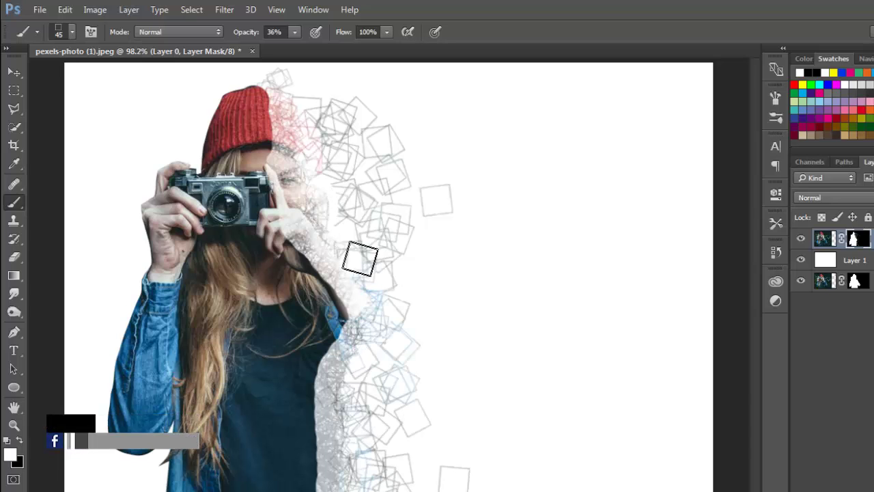
# Raise brush opacity to 100% and paint bold squares from the hat outward, then return to 25 px.
pyautogui.click(294, 31)
pyautogui.moveTo(294, 48); pyautogui.dragTo(339, 48)
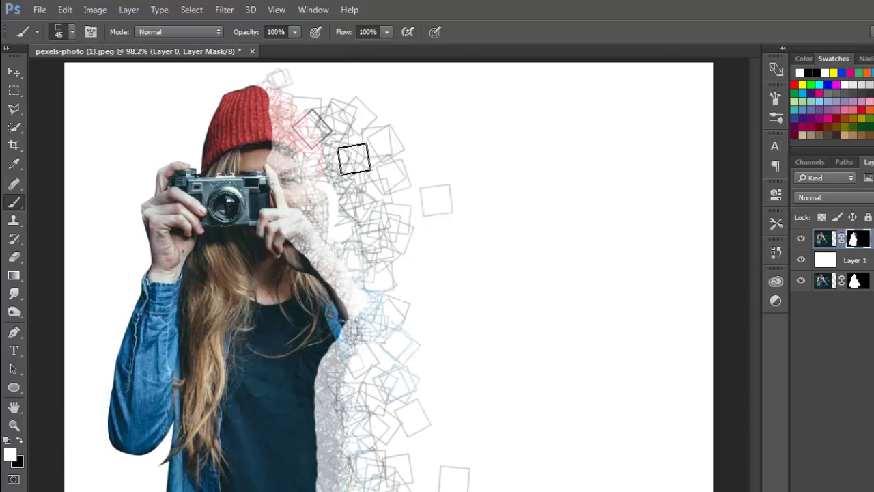
pyautogui.moveTo(353, 157)
pyautogui.mouseDown()
pyautogui.moveTo(429, 237)
pyautogui.moveTo(478, 353)
pyautogui.moveTo(342, 371)
pyautogui.moveTo(377, 425)
pyautogui.moveTo(386, 303)
pyautogui.mouseUp()
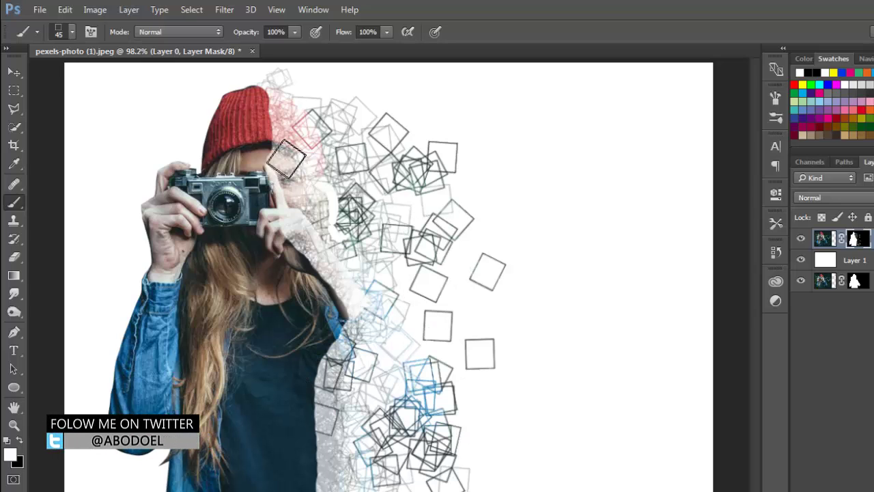
pyautogui.press('[')
pyautogui.press('[')
pyautogui.click(284, 144)
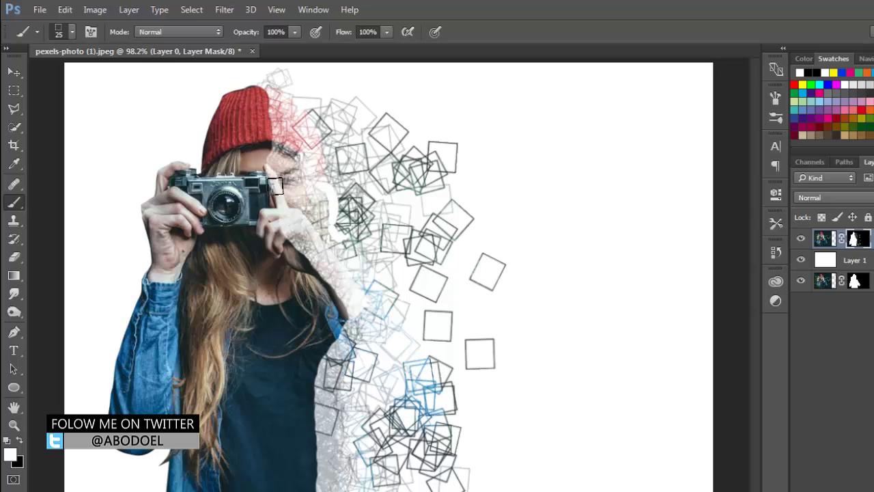
# At brush size 26, reveal white squares along the arm, face and hat top.
pyautogui.click(72, 32)
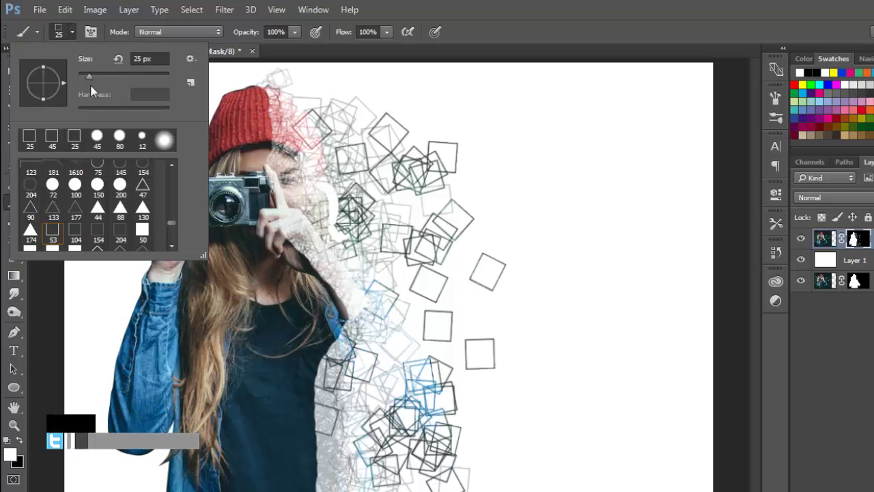
pyautogui.doubleClick(146, 59)
pyautogui.write('26')
pyautogui.press('Return')
pyautogui.moveTo(335, 283)
pyautogui.mouseDown()
pyautogui.moveTo(333, 273)
pyautogui.moveTo(351, 369)
pyautogui.moveTo(335, 440)
pyautogui.moveTo(379, 475)
pyautogui.mouseUp()
pyautogui.moveTo(412, 335)
pyautogui.mouseDown()
pyautogui.moveTo(328, 205)
pyautogui.moveTo(345, 147)
pyautogui.moveTo(344, 249)
pyautogui.moveTo(286, 222)
pyautogui.moveTo(342, 372)
pyautogui.moveTo(317, 423)
pyautogui.moveTo(332, 487)
pyautogui.moveTo(318, 437)
pyautogui.moveTo(325, 341)
pyautogui.moveTo(340, 489)
pyautogui.moveTo(355, 383)
pyautogui.moveTo(409, 314)
pyautogui.moveTo(338, 416)
pyautogui.mouseUp()
pyautogui.moveTo(342, 244); pyautogui.dragTo(331, 198)
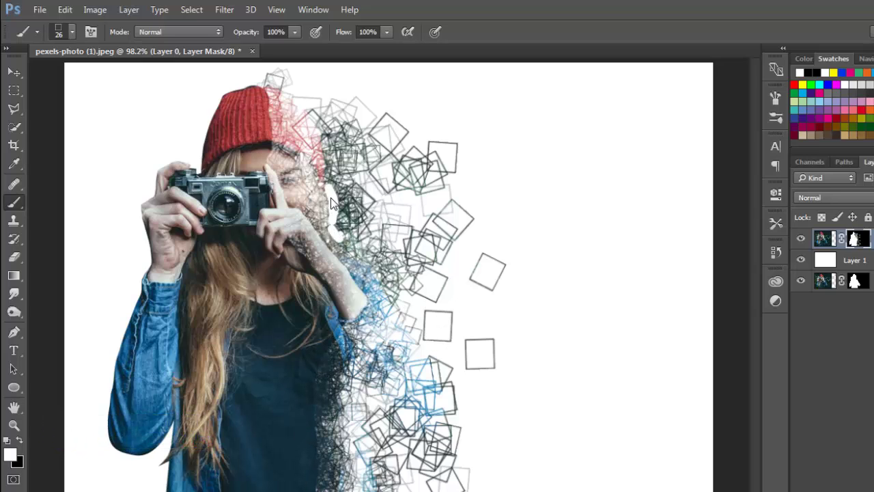
pyautogui.moveTo(293, 102); pyautogui.dragTo(412, 121)
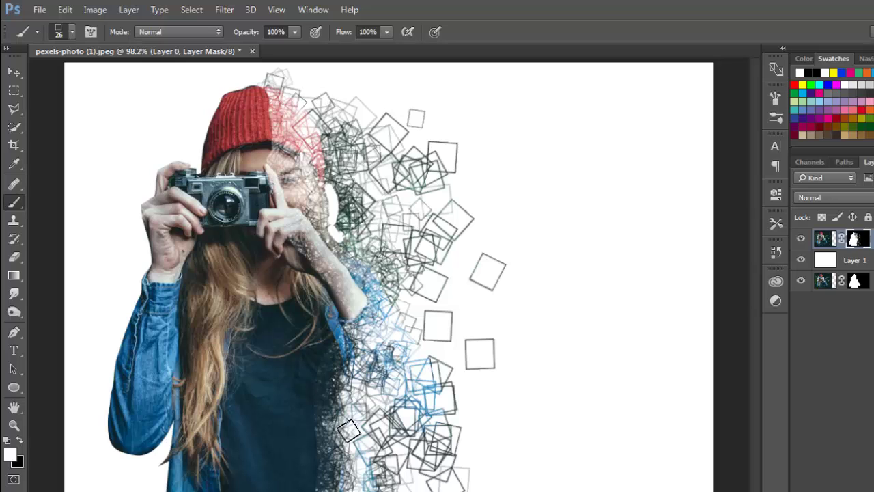
pyautogui.moveTo(282, 152); pyautogui.dragTo(280, 103)
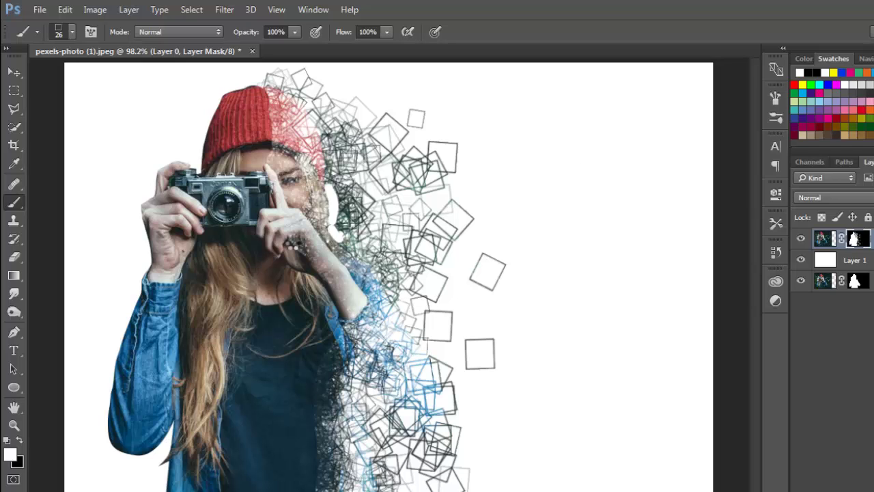
# Paint black to cut square gaps in the arm, hat edge, hand and chest, then add small white squares.
pyautogui.click(20, 442)
pyautogui.moveTo(362, 307)
pyautogui.mouseDown()
pyautogui.moveTo(336, 266)
pyautogui.moveTo(335, 201)
pyautogui.mouseUp()
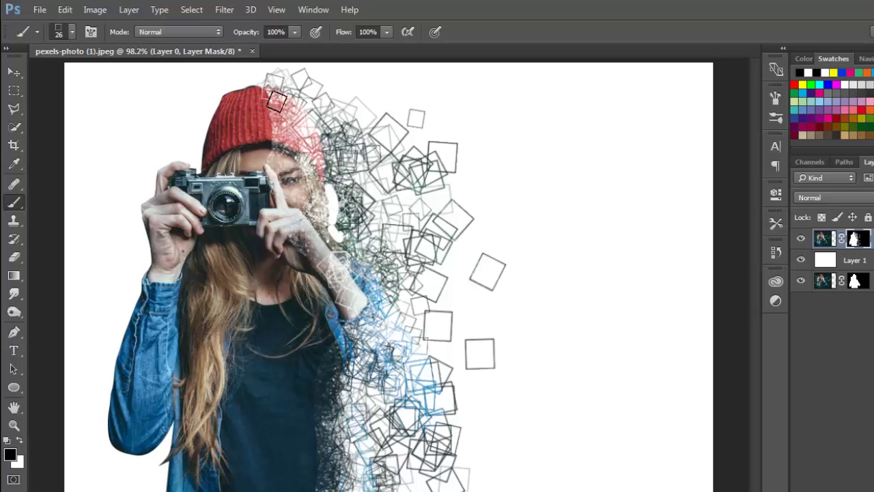
pyautogui.moveTo(276, 100); pyautogui.dragTo(300, 162)
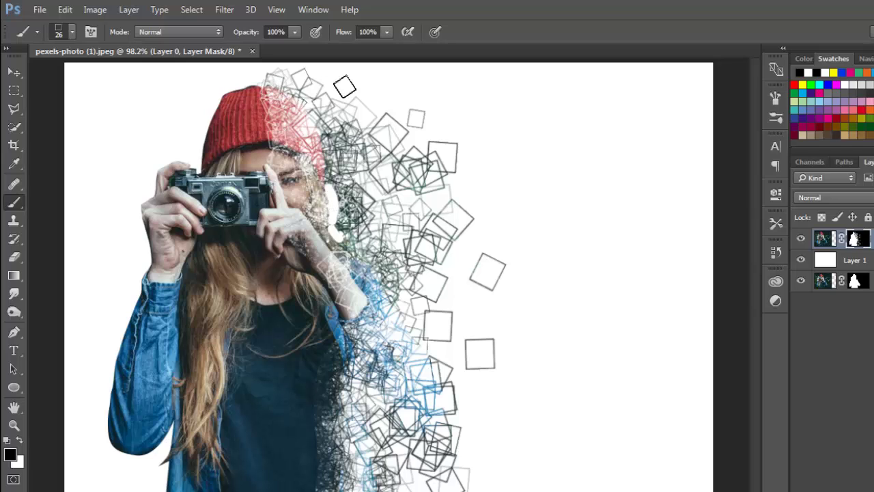
pyautogui.moveTo(317, 246)
pyautogui.mouseDown()
pyautogui.moveTo(296, 219)
pyautogui.moveTo(286, 162)
pyautogui.mouseUp()
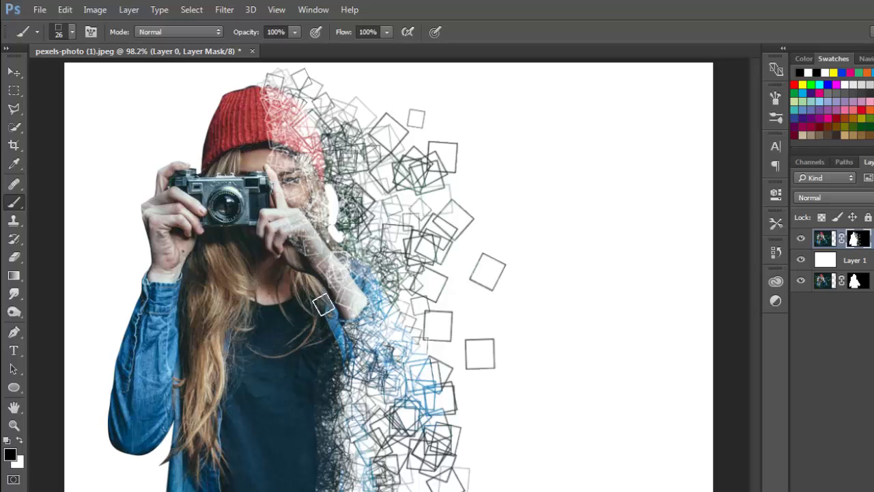
pyautogui.moveTo(319, 435); pyautogui.dragTo(393, 473)
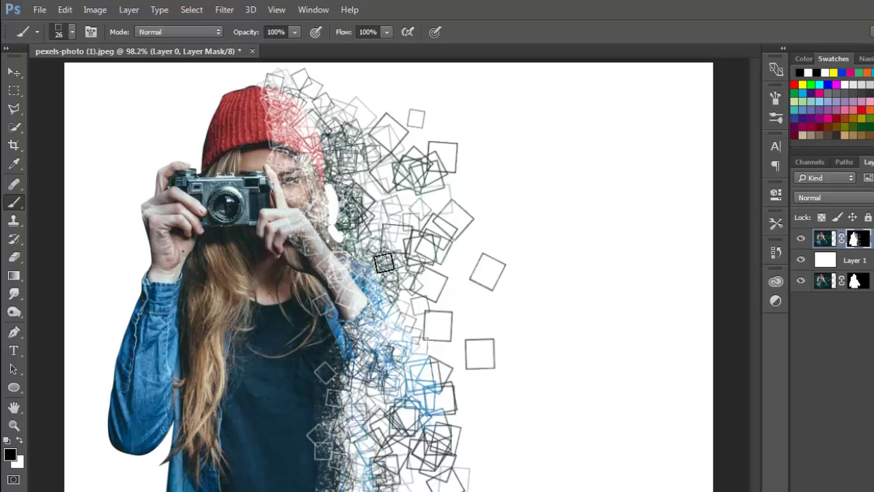
pyautogui.moveTo(300, 225)
pyautogui.mouseDown()
pyautogui.moveTo(357, 311)
pyautogui.moveTo(326, 344)
pyautogui.mouseUp()
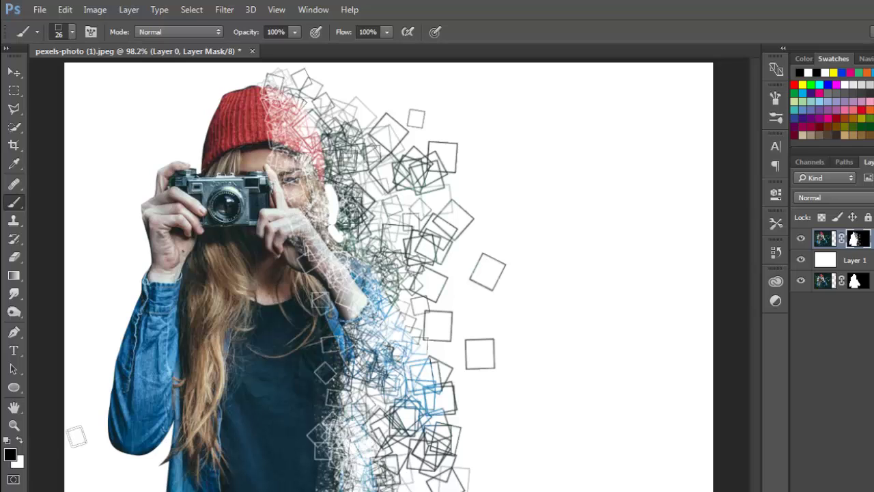
pyautogui.click(20, 440)
pyautogui.moveTo(362, 465); pyautogui.dragTo(395, 487)
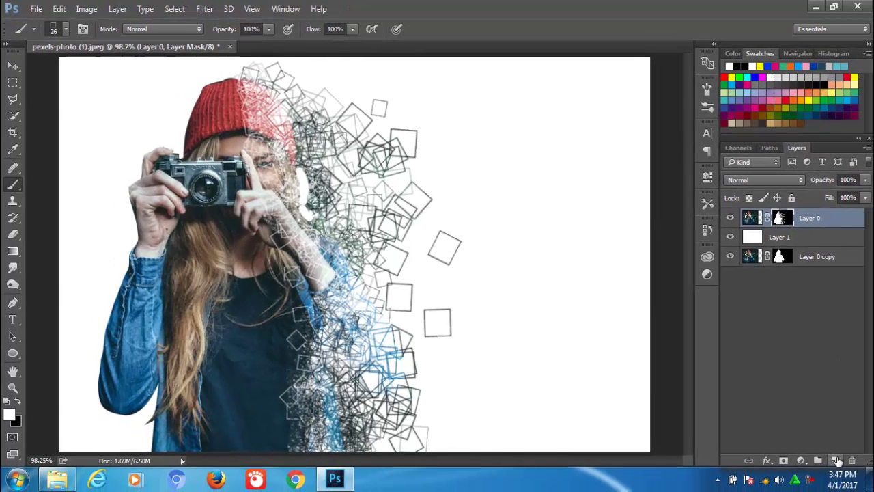
# Add Layer 2 and stamp large black square outlines at brush size 70, undoing a stray cluster.
pyautogui.click(837, 461)
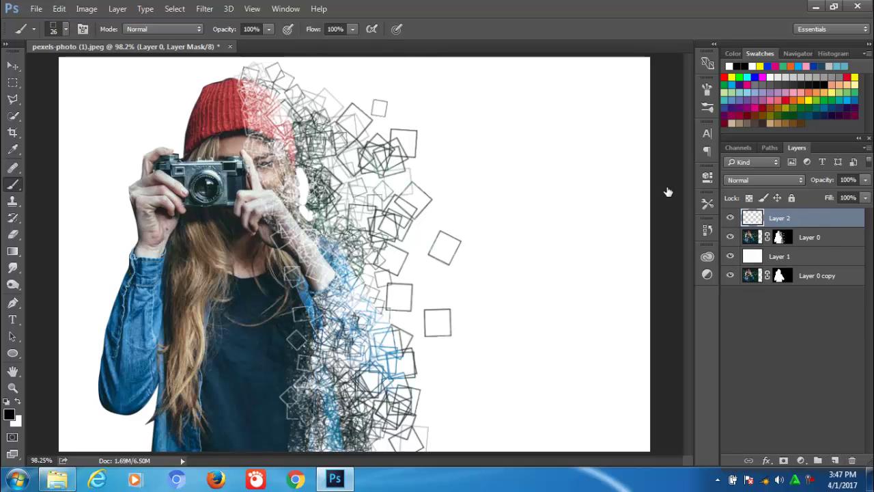
pyautogui.press(']')
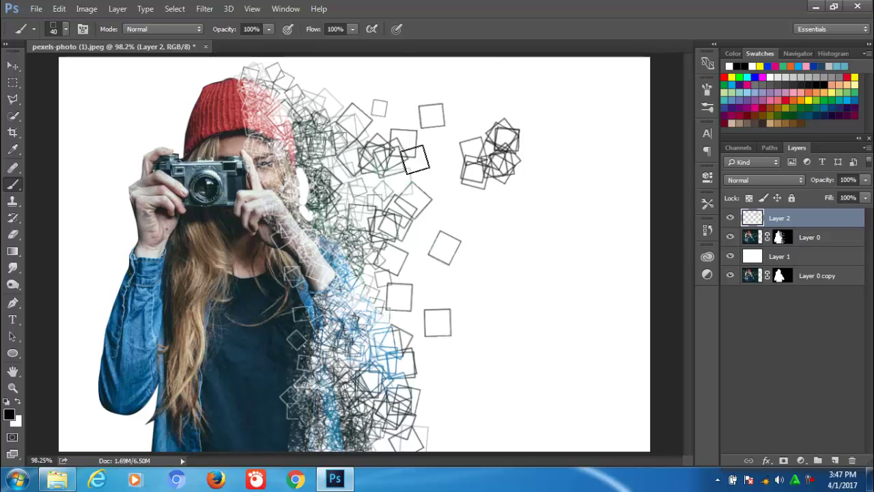
pyautogui.press(']')
pyautogui.press(']')
pyautogui.moveTo(454, 161)
pyautogui.mouseDown()
pyautogui.moveTo(432, 254)
pyautogui.moveTo(533, 196)
pyautogui.mouseUp()
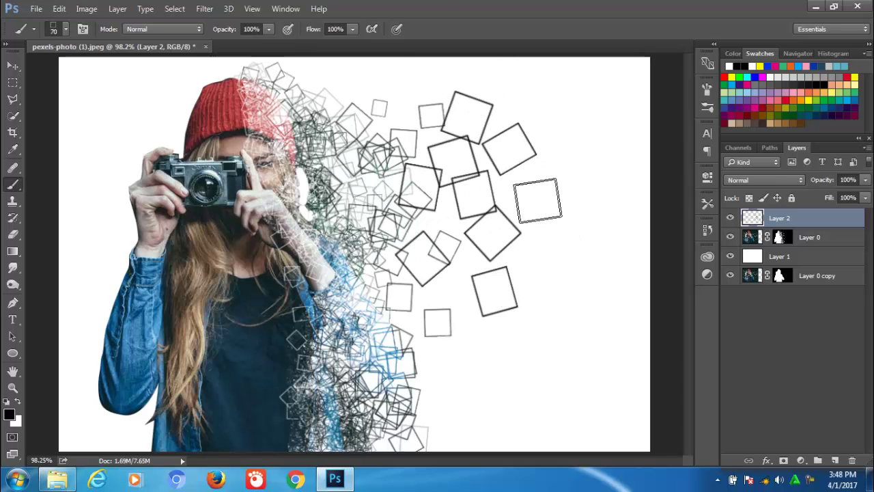
pyautogui.moveTo(410, 328); pyautogui.dragTo(547, 355)
pyautogui.hotkey('ctrl', 'z')
# Stamp more large squares across the right side, then small dark squares beside her face.
pyautogui.moveTo(416, 382)
pyautogui.mouseDown()
pyautogui.moveTo(501, 338)
pyautogui.moveTo(423, 184)
pyautogui.moveTo(369, 301)
pyautogui.mouseUp()
pyautogui.click(369, 300)
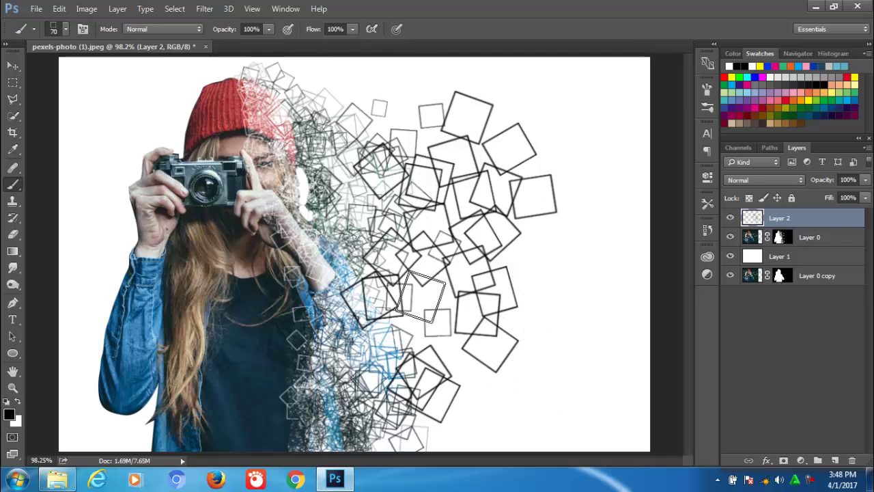
pyautogui.click(547, 247)
pyautogui.click(575, 151)
pyautogui.click(591, 201)
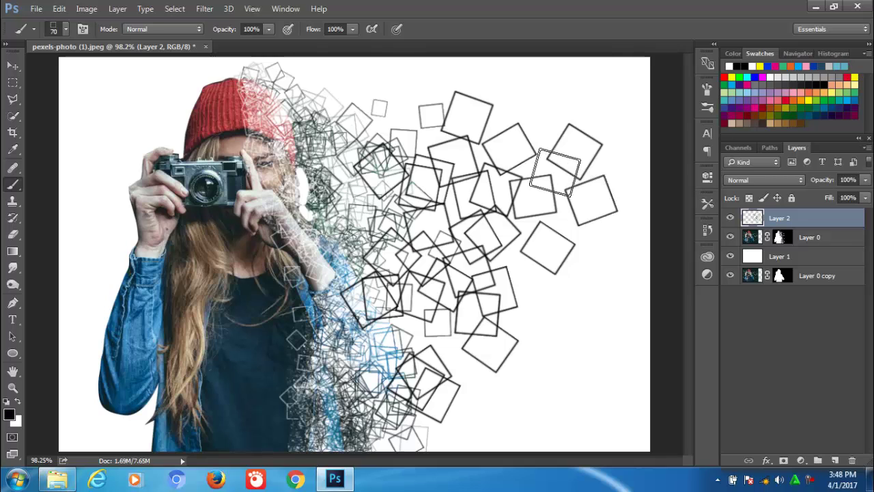
pyautogui.click(524, 351)
pyautogui.click(531, 313)
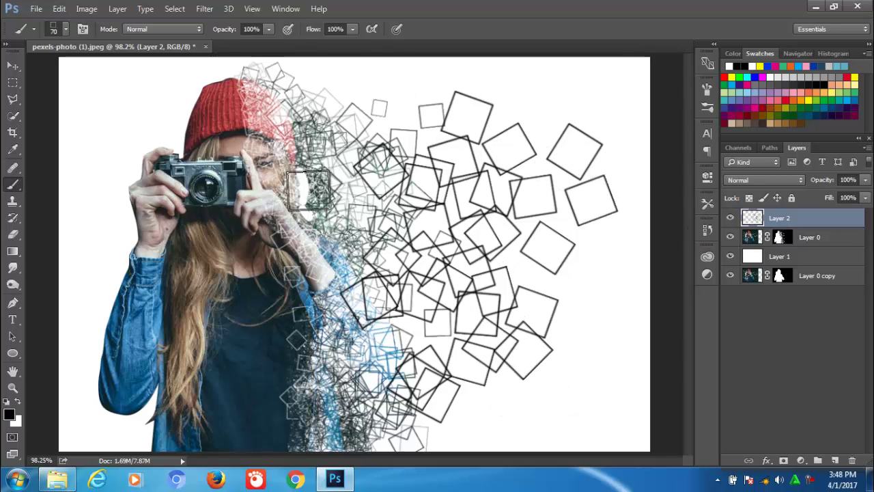
pyautogui.press('[')
pyautogui.press('[')
pyautogui.press('[')
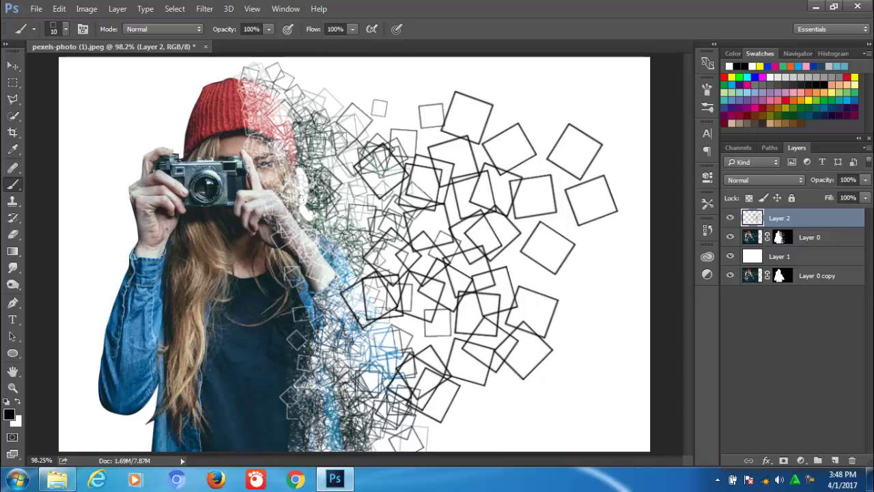
pyautogui.moveTo(287, 166); pyautogui.dragTo(306, 196)
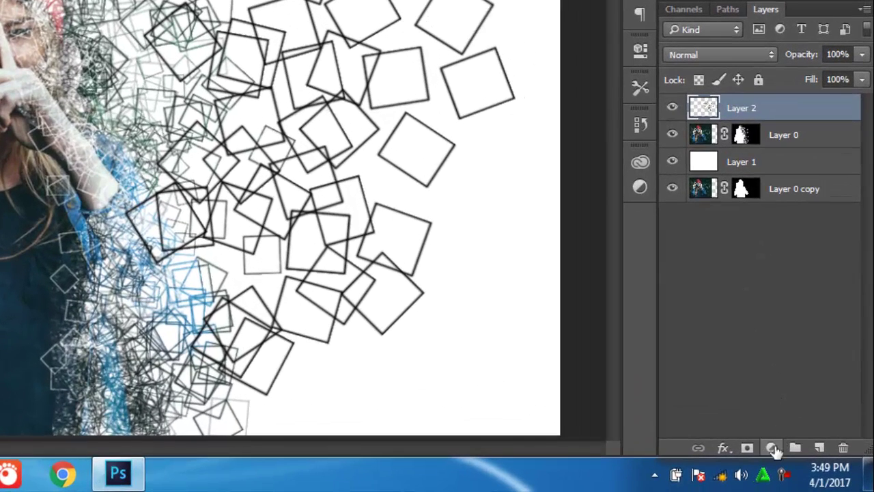
# Add a top Curves 1 adjustment layer with an S-shaped contrast curve.
pyautogui.click(774, 448)
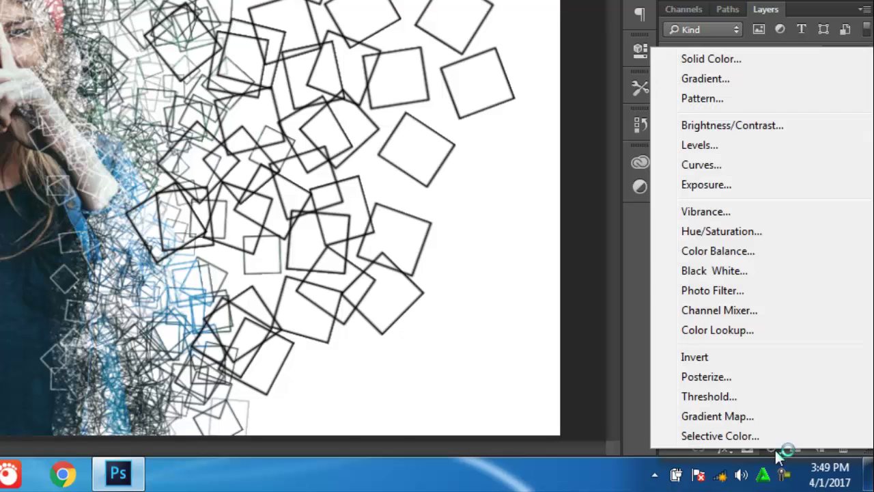
pyautogui.click(696, 166)
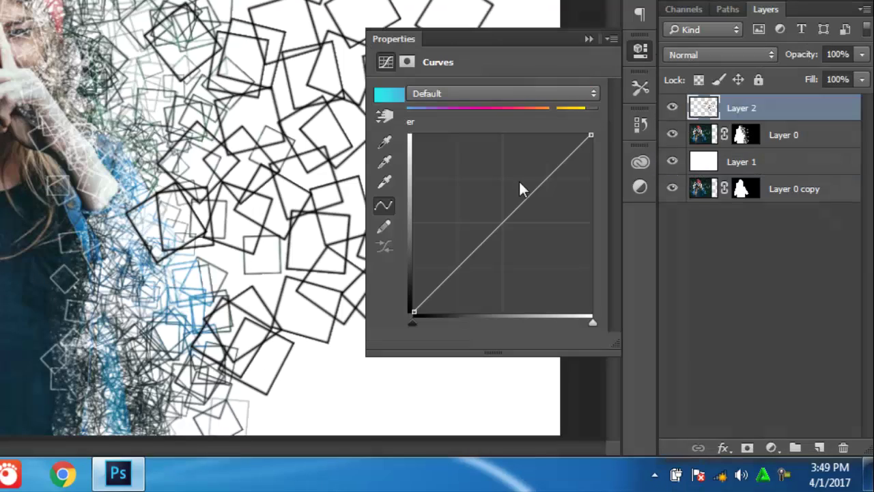
pyautogui.moveTo(463, 259); pyautogui.dragTo(474, 274)
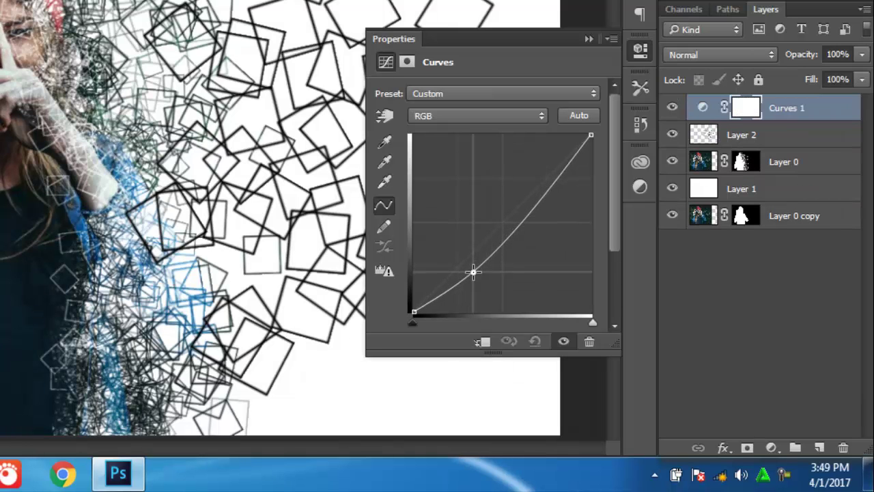
pyautogui.moveTo(554, 198)
pyautogui.mouseDown()
pyautogui.moveTo(560, 185)
pyautogui.moveTo(546, 170)
pyautogui.moveTo(549, 177)
pyautogui.mouseUp()
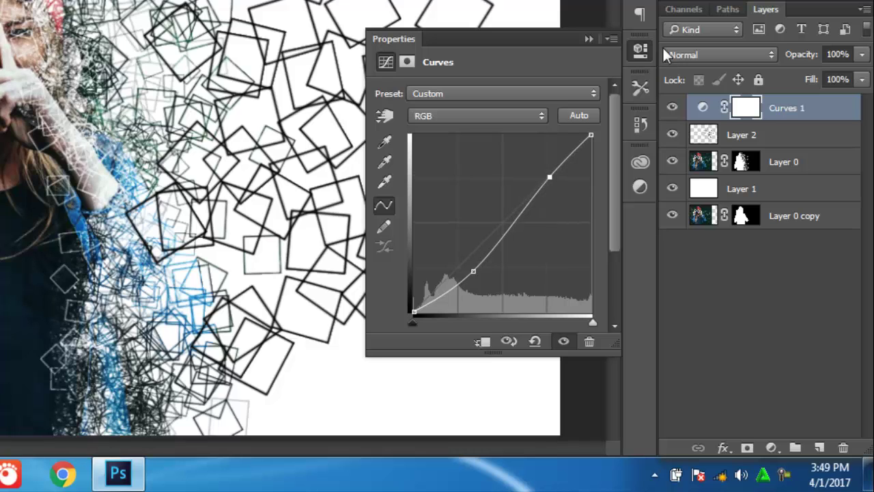
pyautogui.click(588, 39)
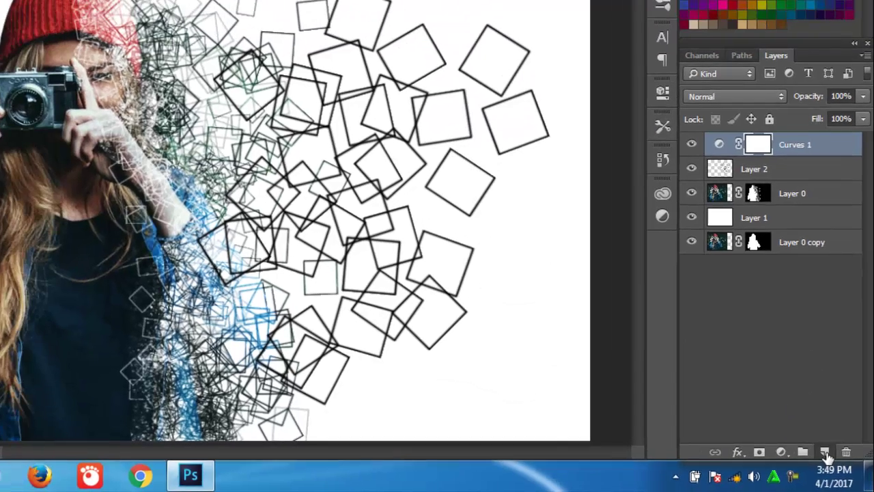
# Add Layer 3 above Curves 1 with a soft 400 px brush and orange painting colour.
pyautogui.click(820, 447)
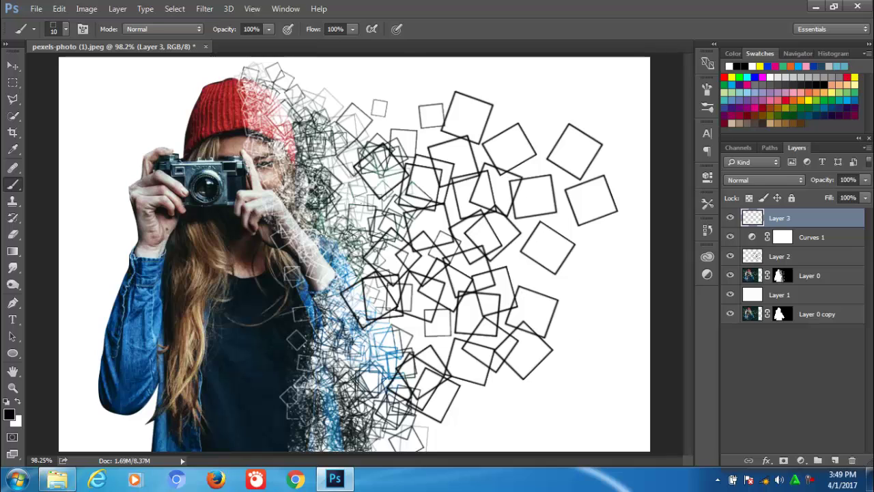
pyautogui.click(64, 28)
pyautogui.moveTo(158, 201); pyautogui.dragTo(157, 150)
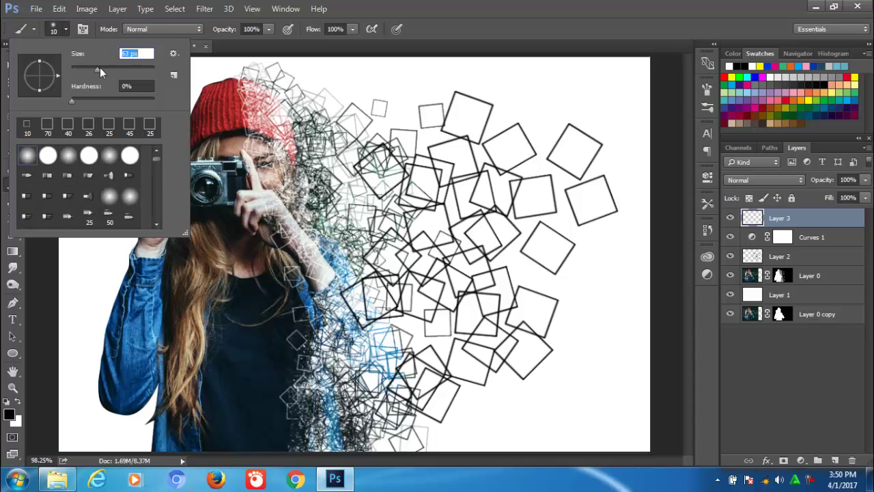
pyautogui.moveTo(100, 68); pyautogui.dragTo(133, 69)
pyautogui.click(473, 30)
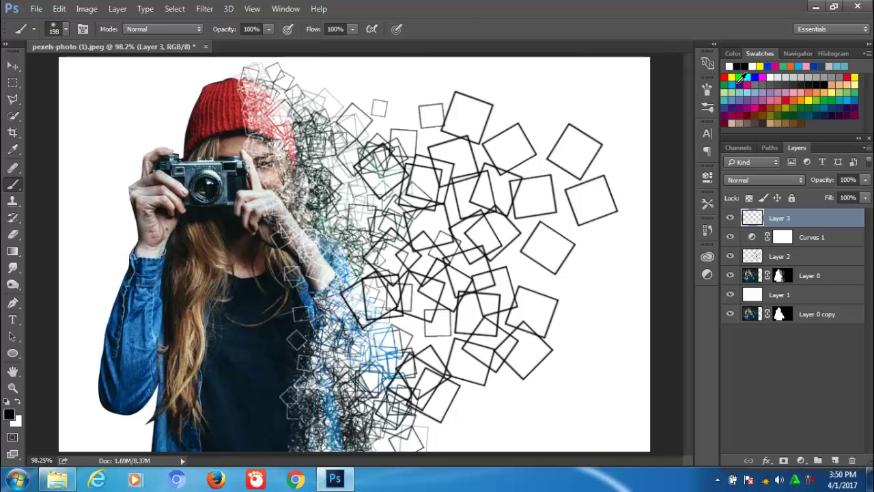
pyautogui.click(796, 100)
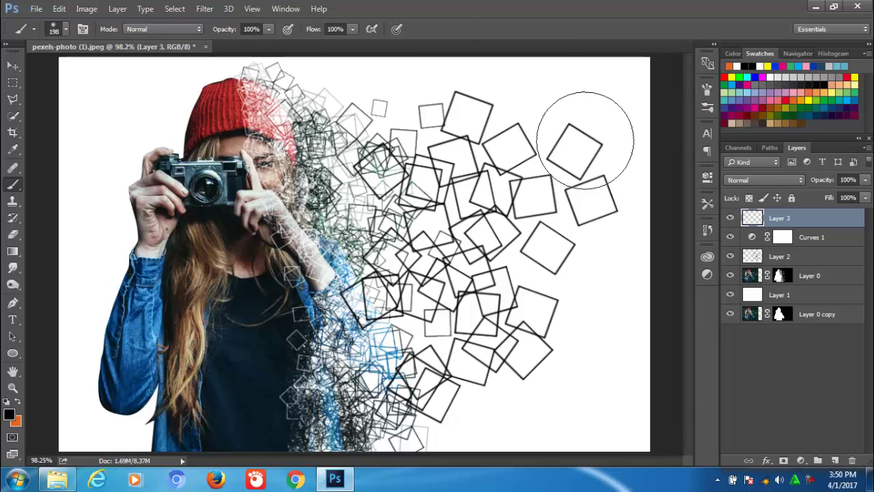
pyautogui.press('x')
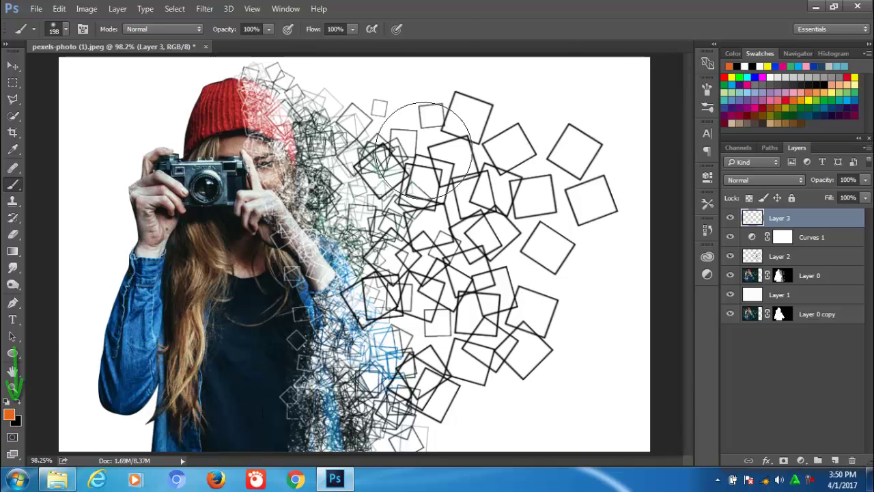
pyautogui.press(']')
pyautogui.press(']')
pyautogui.press(']')
# Paint soft orange, blue and magenta patches over the upper, right and centre squares.
pyautogui.click(453, 148)
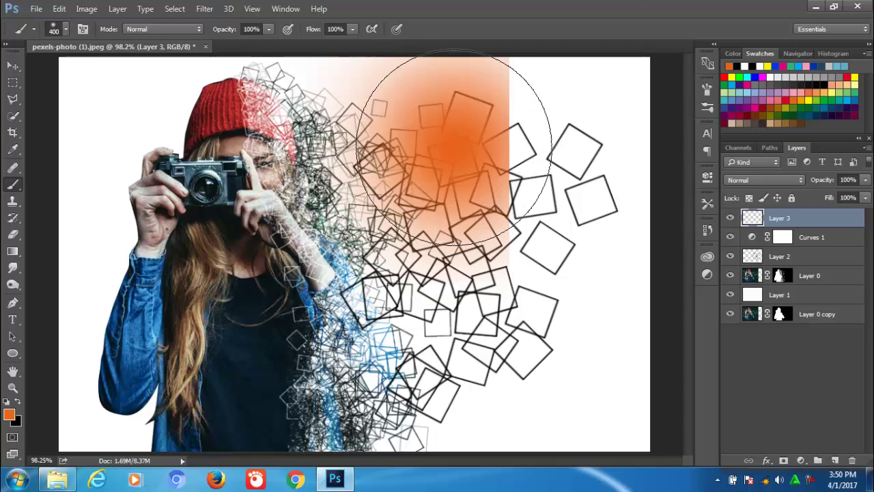
pyautogui.click(453, 149)
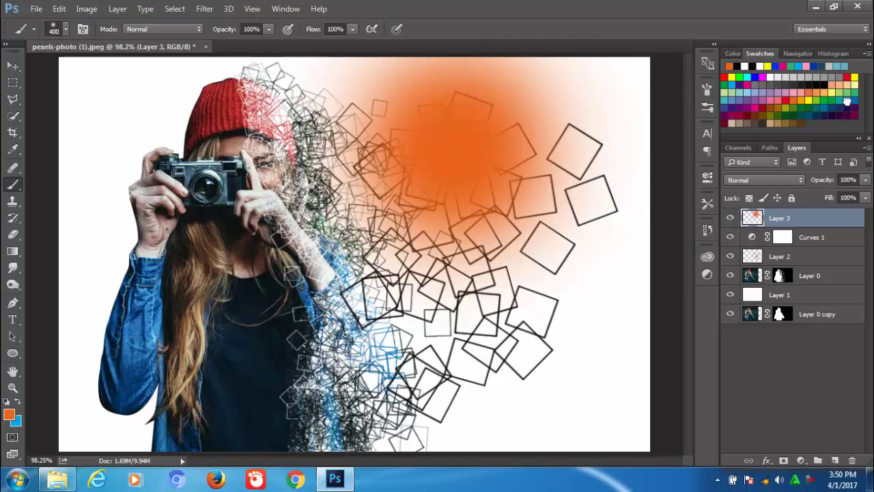
pyautogui.press('x')
pyautogui.click(520, 245)
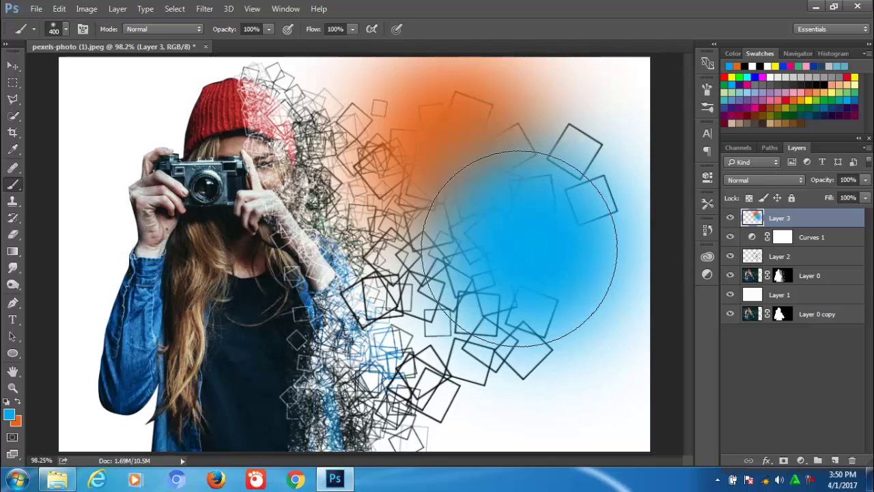
pyautogui.press('x')
pyautogui.click(759, 102)
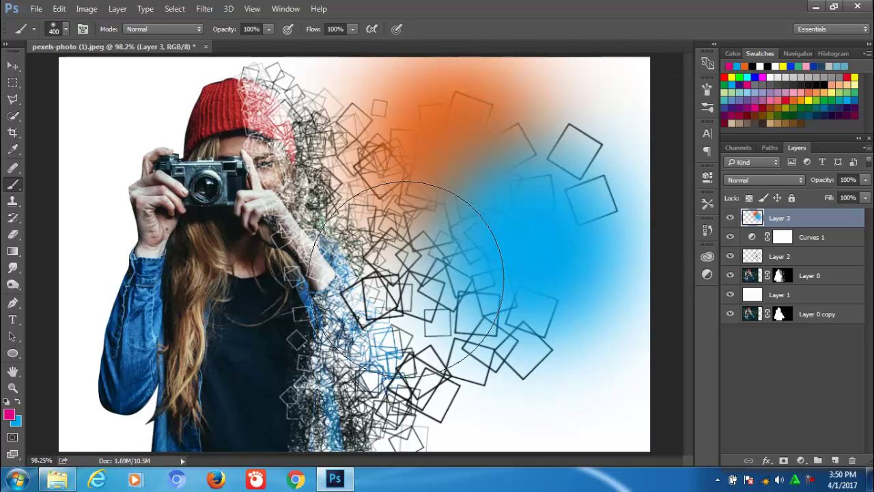
pyautogui.click(409, 280)
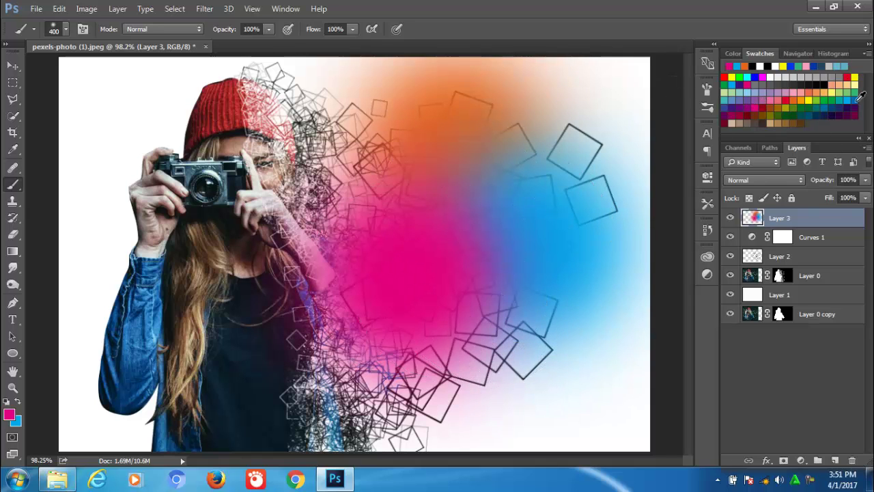
# Paint green patches with a 200 px brush on the lower squares and beside the beanie.
pyautogui.keyDown('ctrl'); pyautogui.click(838, 94); pyautogui.keyUp('ctrl')
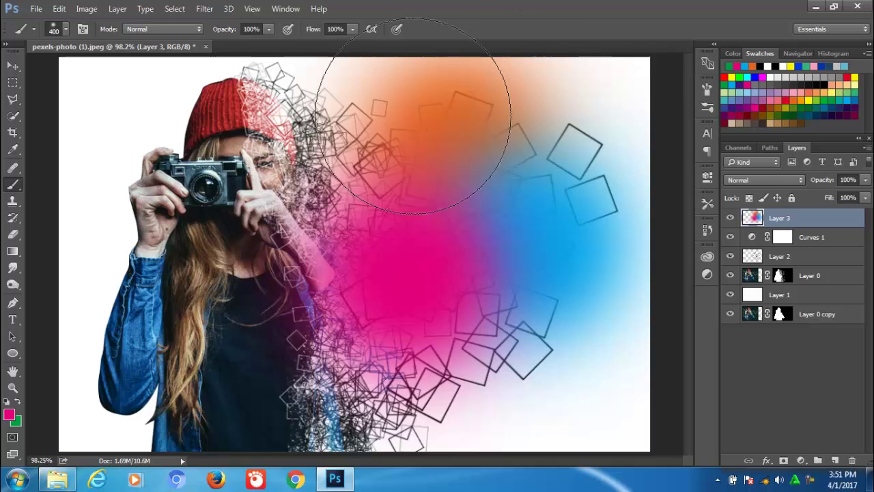
pyautogui.press('[')
pyautogui.press('[')
pyautogui.press('[')
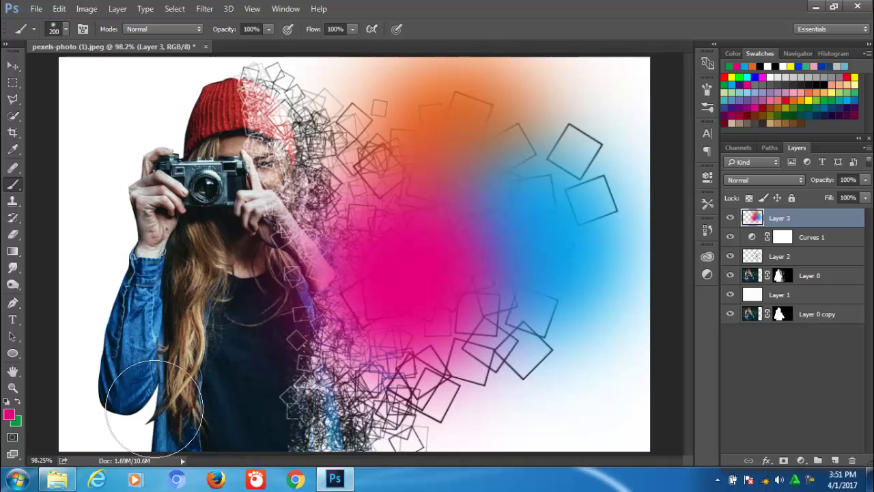
pyautogui.press('x')
pyautogui.click(354, 386)
pyautogui.click(348, 388)
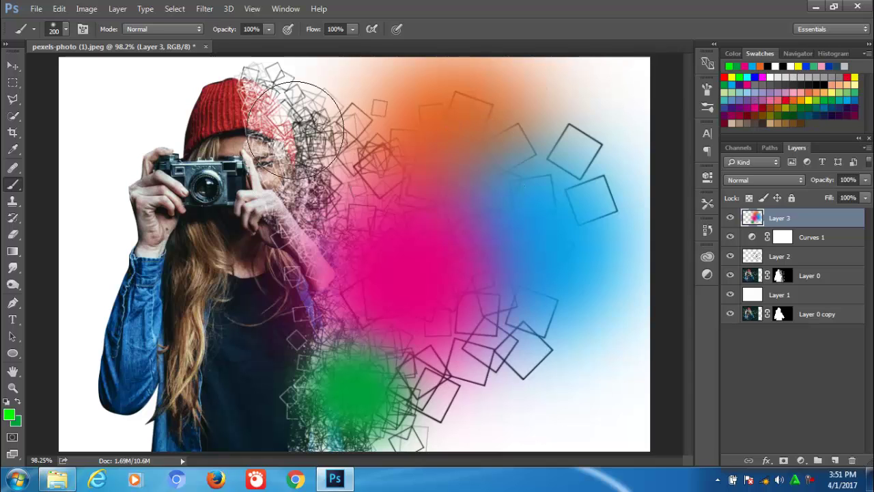
pyautogui.click(338, 134)
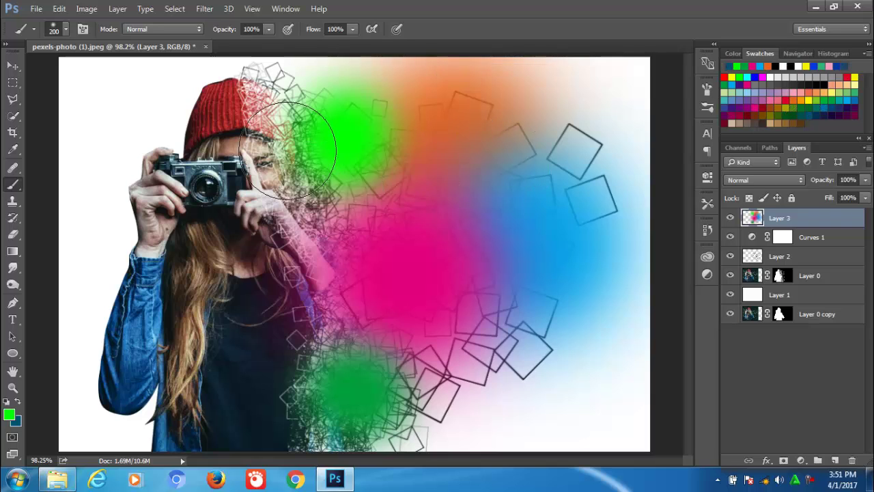
# Add dark blue near the face and beanie top, then a 250 px yellow patch lower-middle.
pyautogui.press('[')
pyautogui.press('[')
pyautogui.click(280, 79)
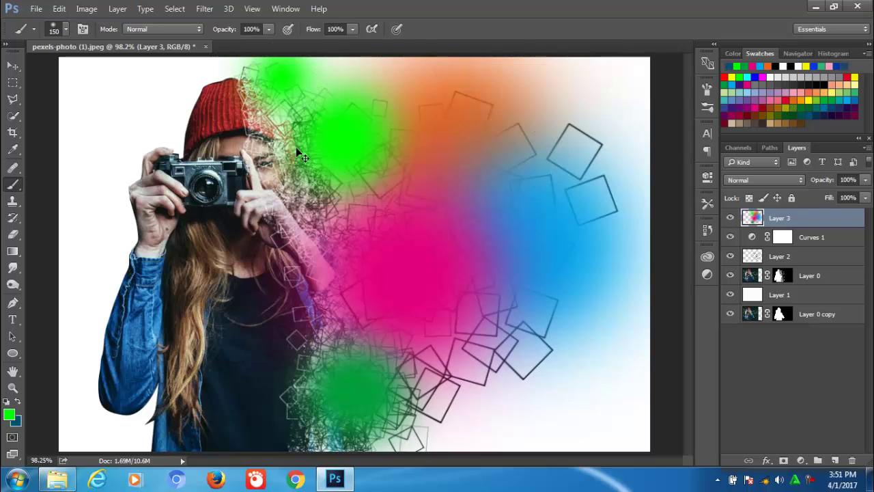
pyautogui.hotkey('ctrl', 'z')
pyautogui.click(18, 401)
pyautogui.click(318, 212)
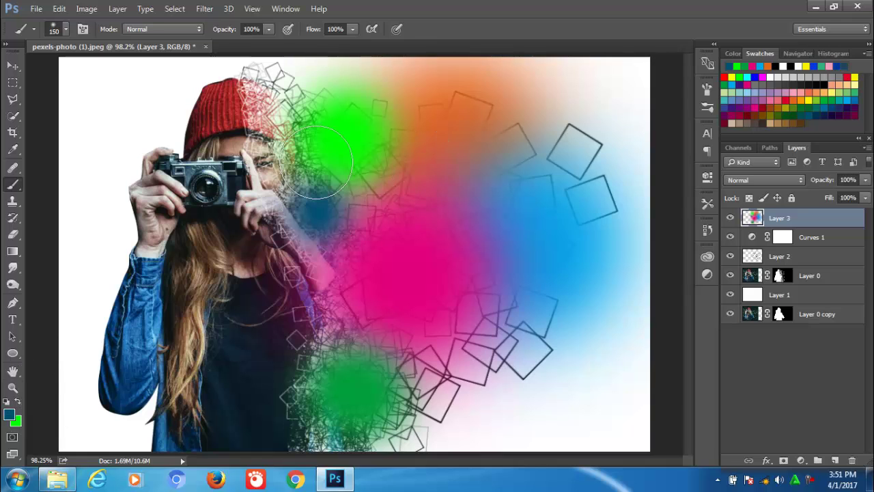
pyautogui.click(287, 85)
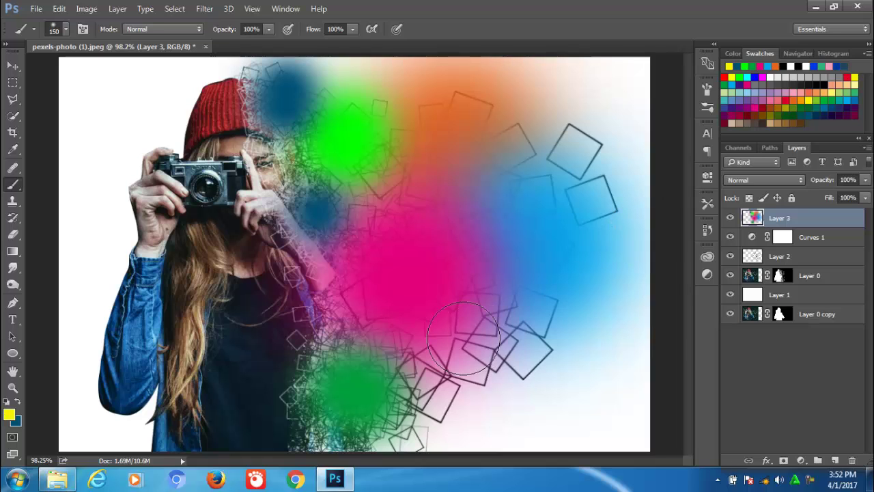
pyautogui.press(']')
pyautogui.press(']')
pyautogui.press(']')
pyautogui.click(458, 366)
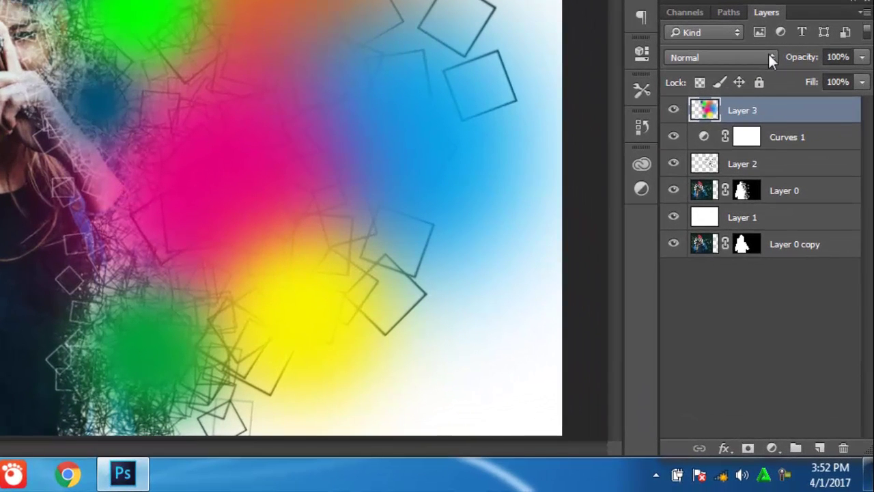
# Set Layer 3's blend mode to Overlay.
pyautogui.click(763, 56)
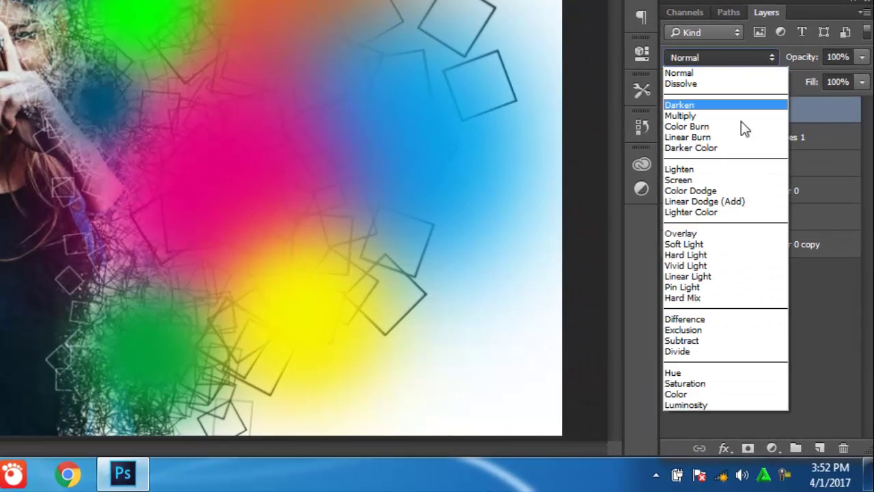
pyautogui.click(691, 229)
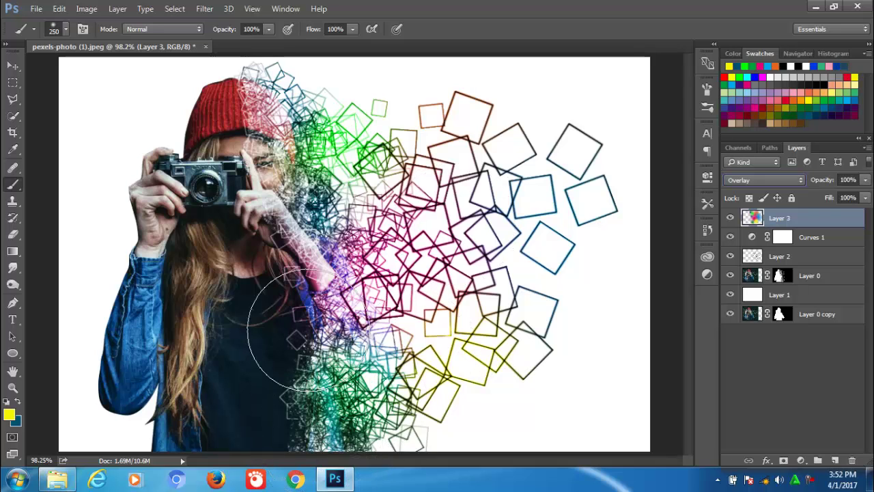
# Tint the bottom-edge squares yellow, then the squares over the beanie and beside the face pink.
pyautogui.rightClick(317, 170)
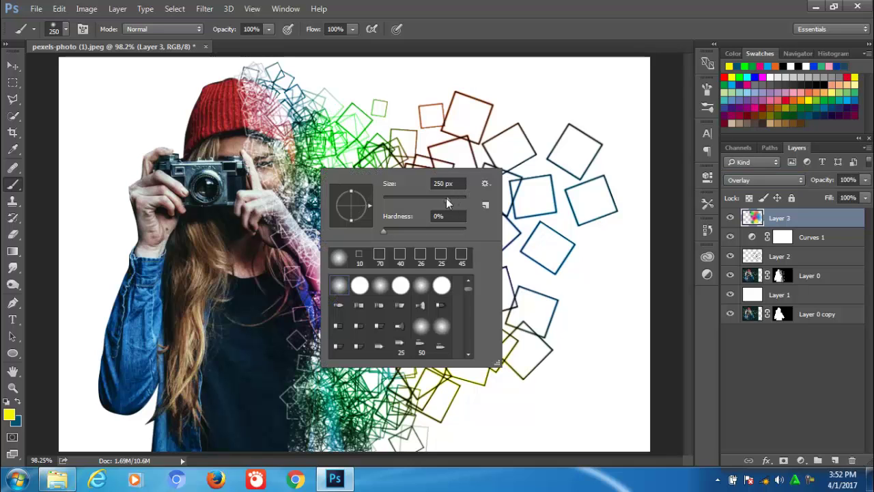
pyautogui.click(311, 434)
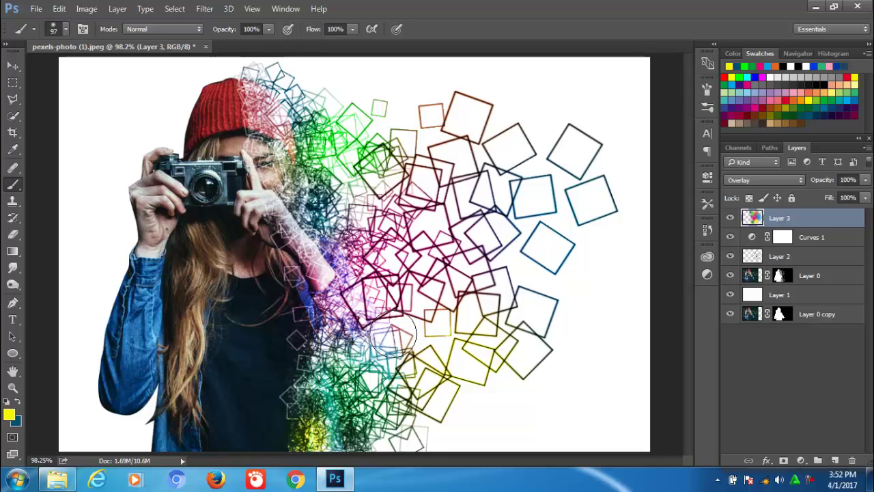
pyautogui.click(760, 105)
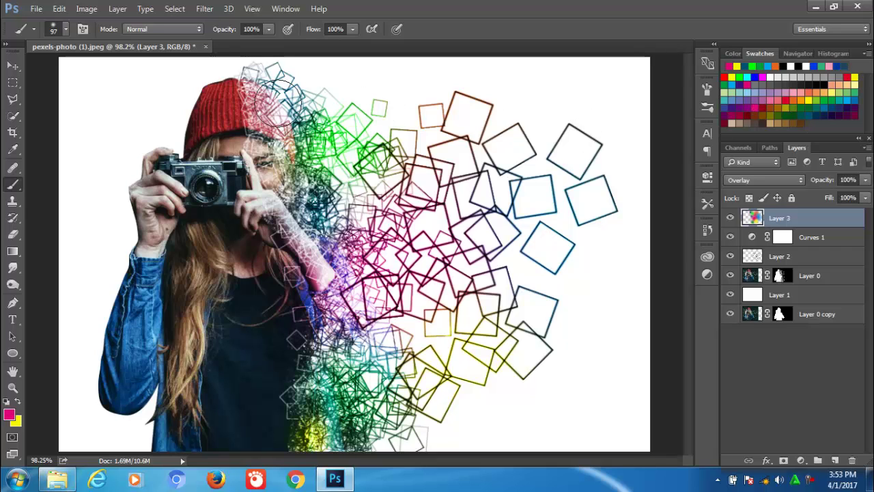
pyautogui.moveTo(267, 92); pyautogui.dragTo(263, 82)
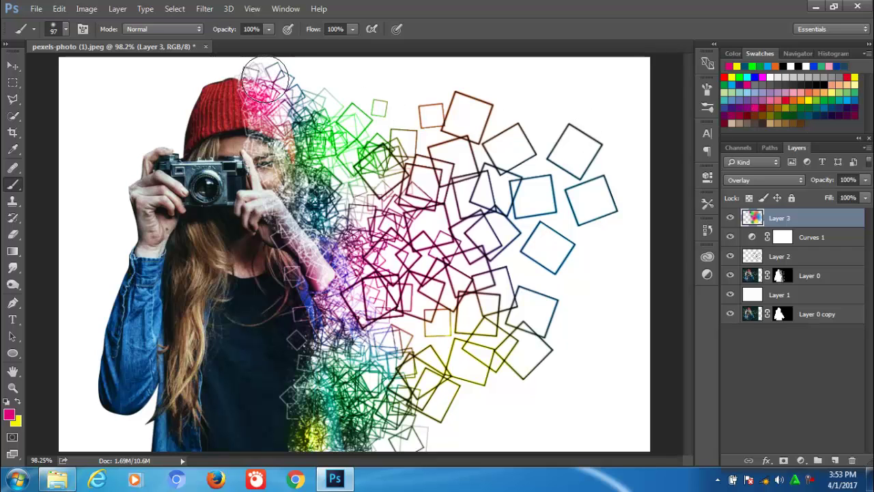
pyautogui.click(290, 164)
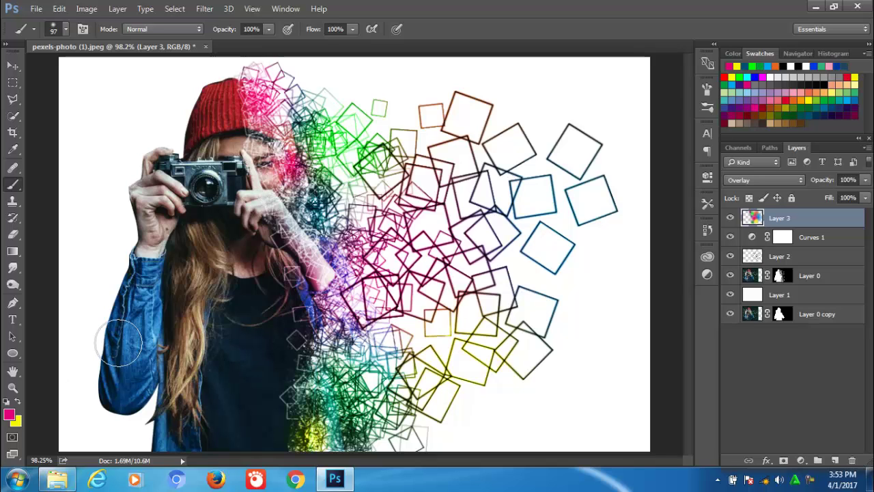
pyautogui.click(821, 399)
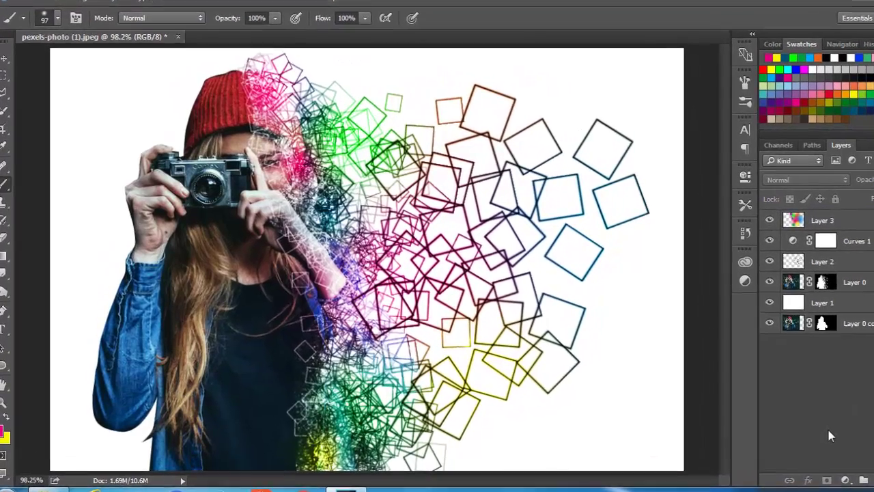